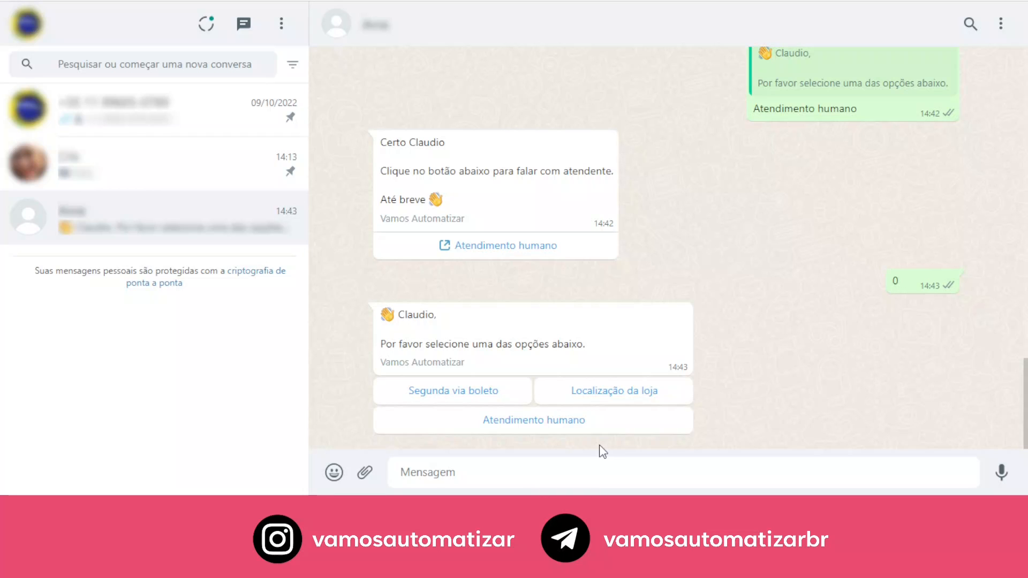
Step: Choose the "Atendimento humano" option from the chatbot's menu message in the WhatsApp conversation
click(561, 423)
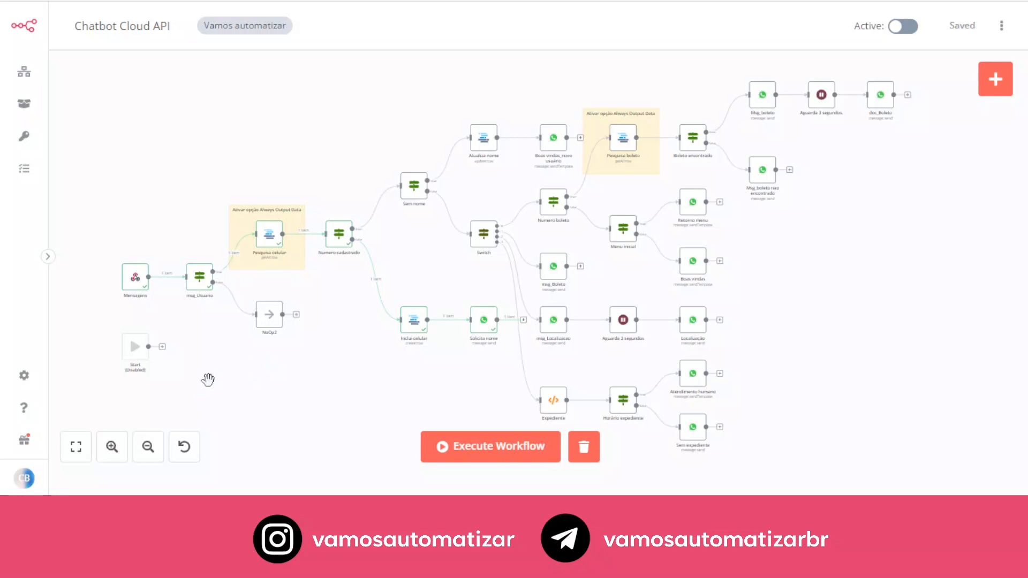
Step: Switch to the Chatbot Cloud API workflow in n8n and examine the Mensagens webhook node's parameters and output
scroll(210, 379, up, 1)
scroll(213, 374, up, 1)
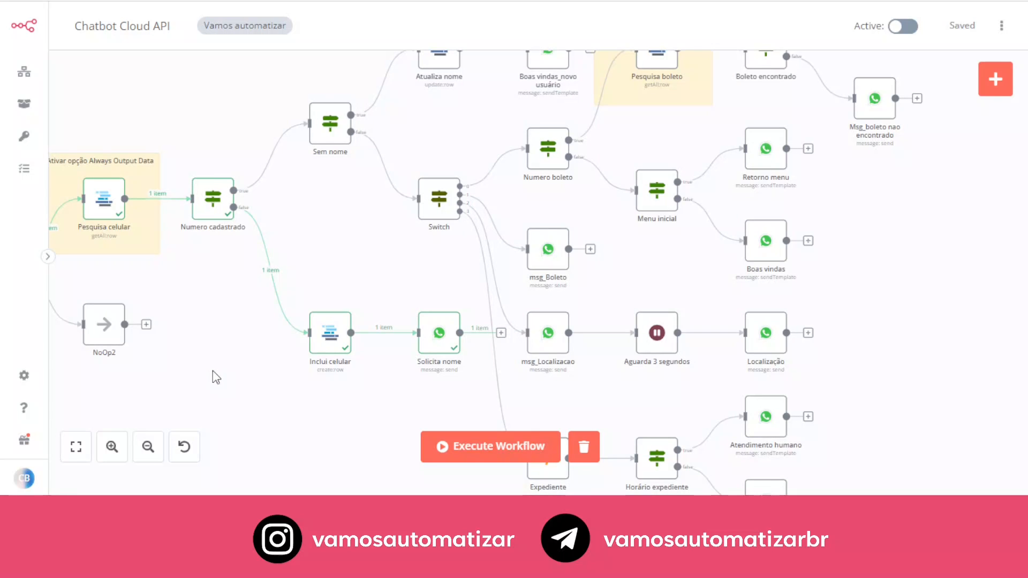
drag(368, 374, 521, 358)
mouse_move(215, 342)
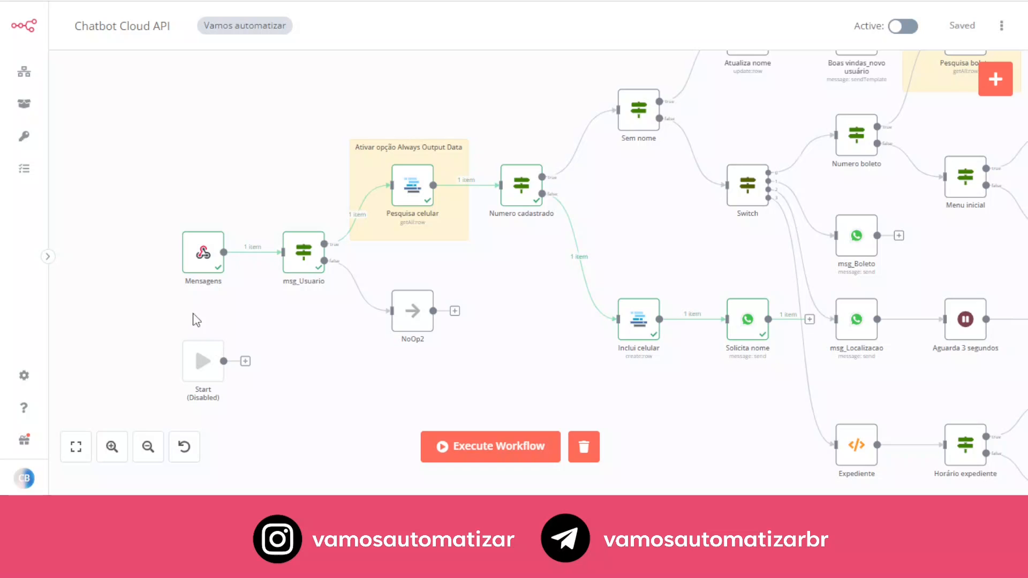
mouse_move(206, 258)
double_click(205, 262)
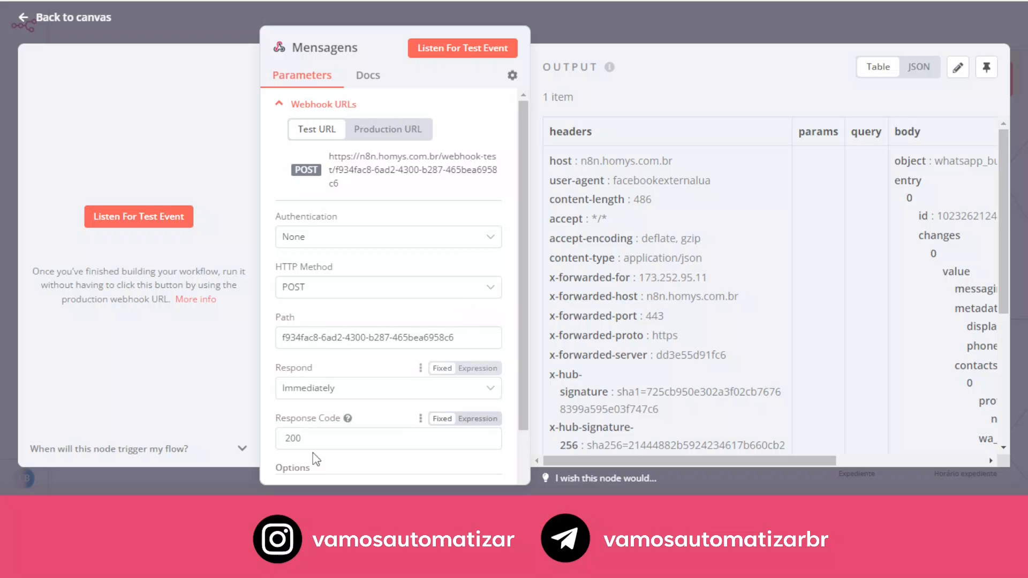
click(629, 31)
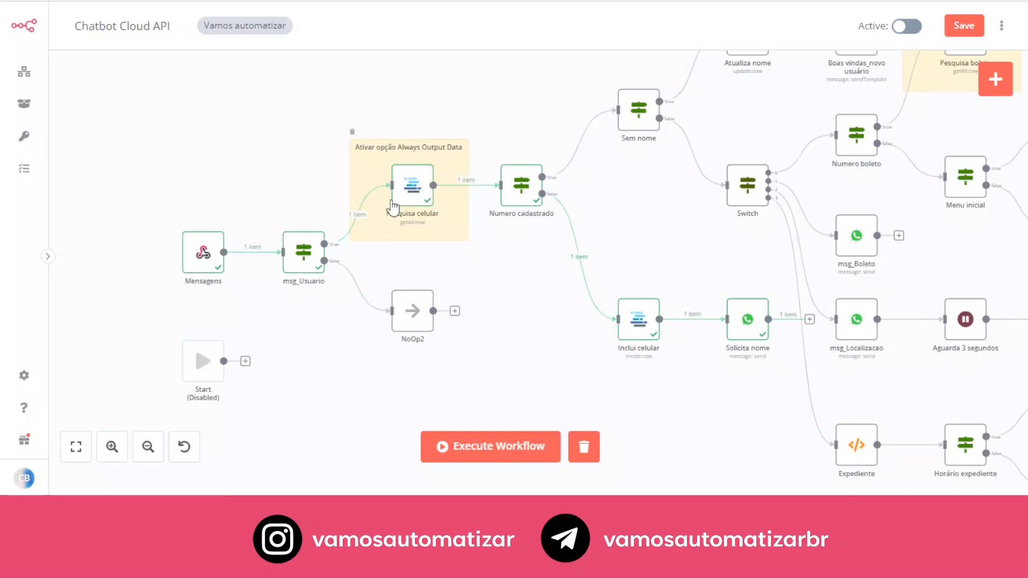
Step: Inspect the msg_Usuario node's condition and open its Value 1 expression
mouse_move(755, 337)
mouse_move(301, 265)
double_click(309, 266)
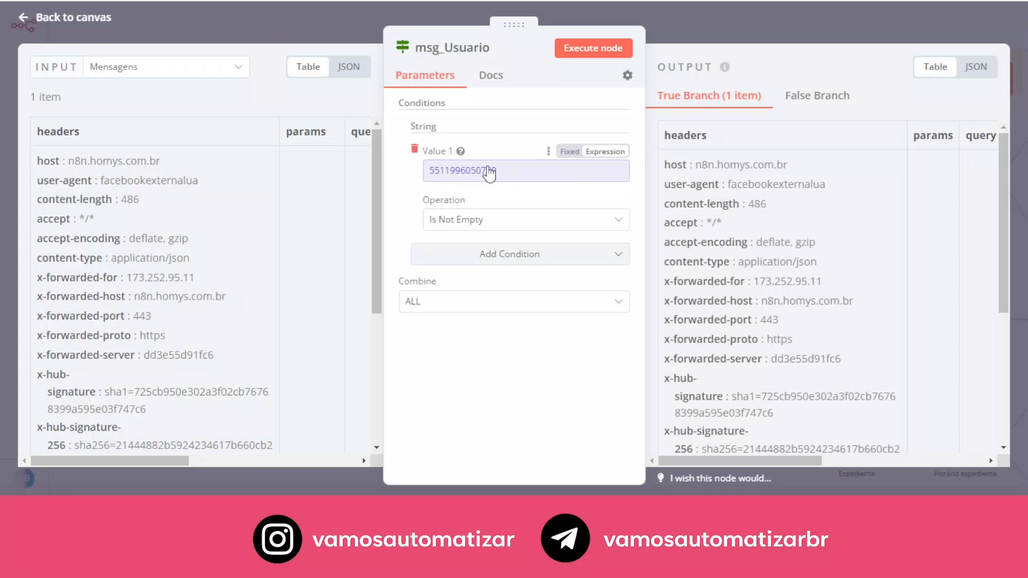
click(591, 172)
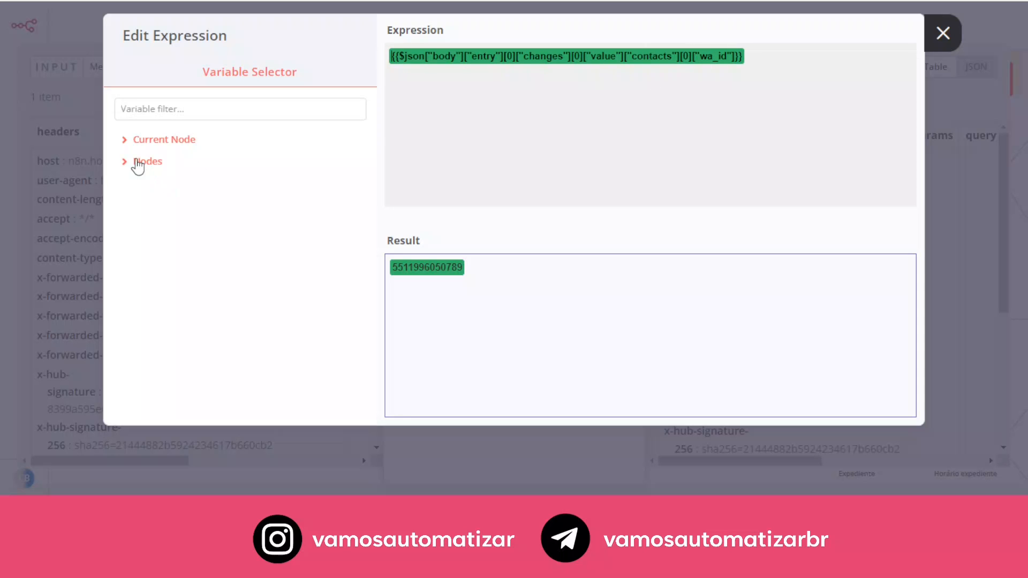
Step: Trace the wa_id variable in the current node's input JSON through body, entry, changes, value and contacts, and return to the canvas
click(127, 142)
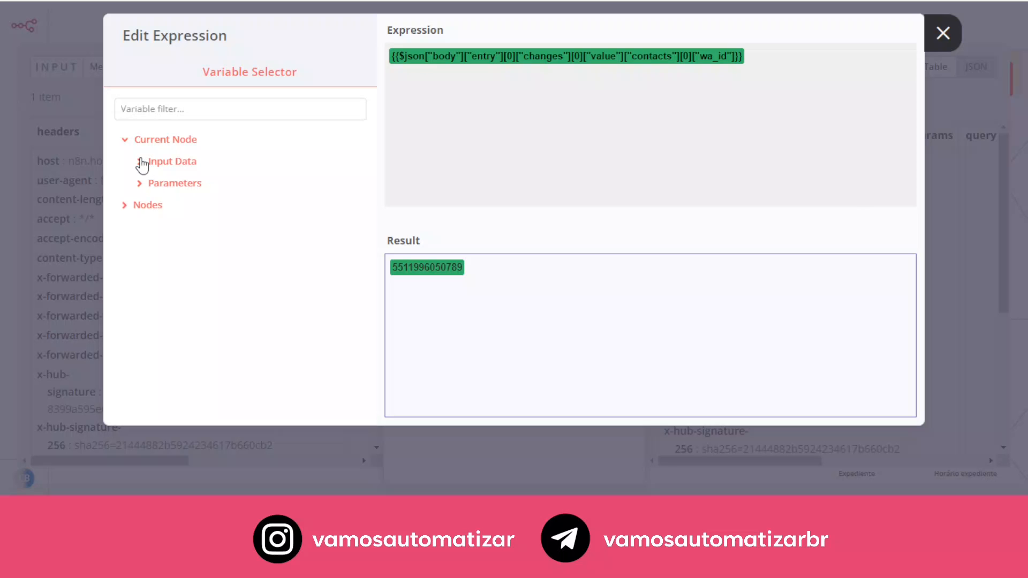
click(141, 162)
click(156, 184)
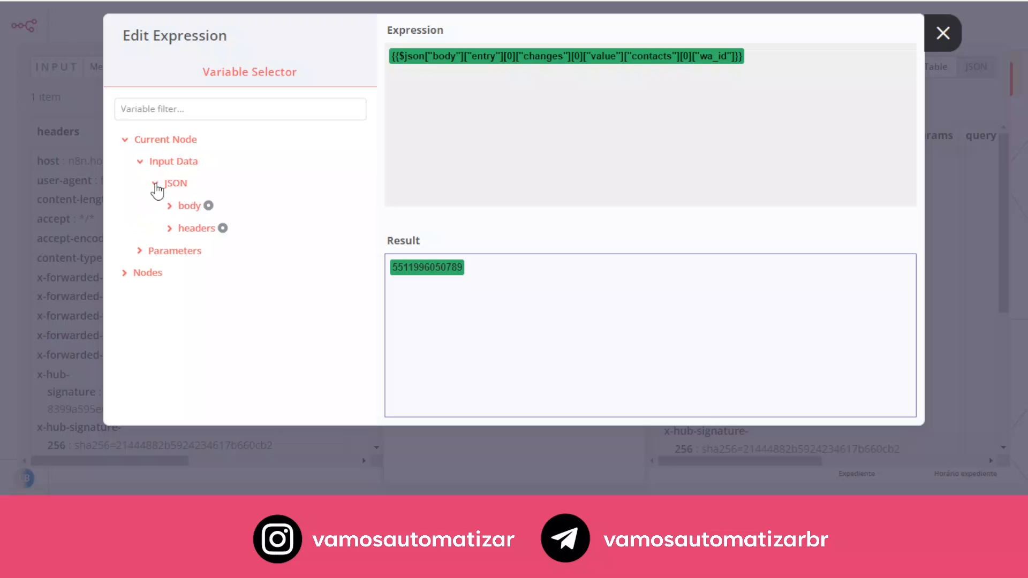
click(169, 210)
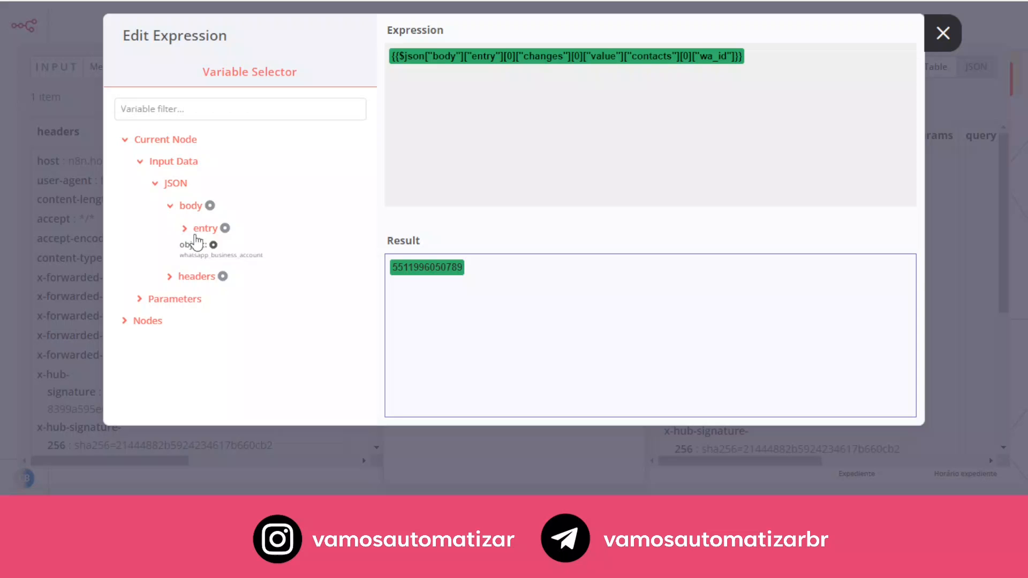
click(186, 231)
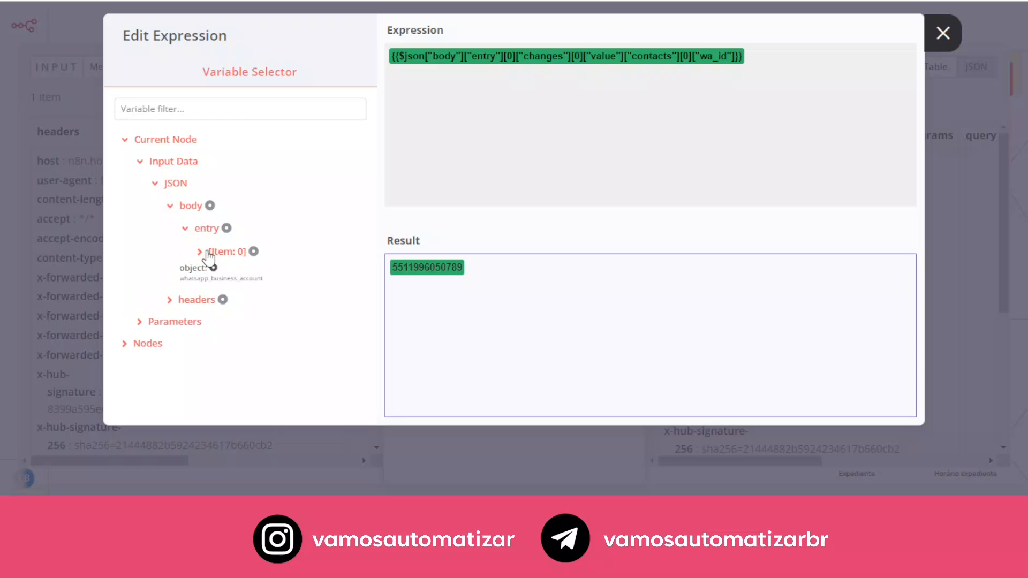
click(200, 252)
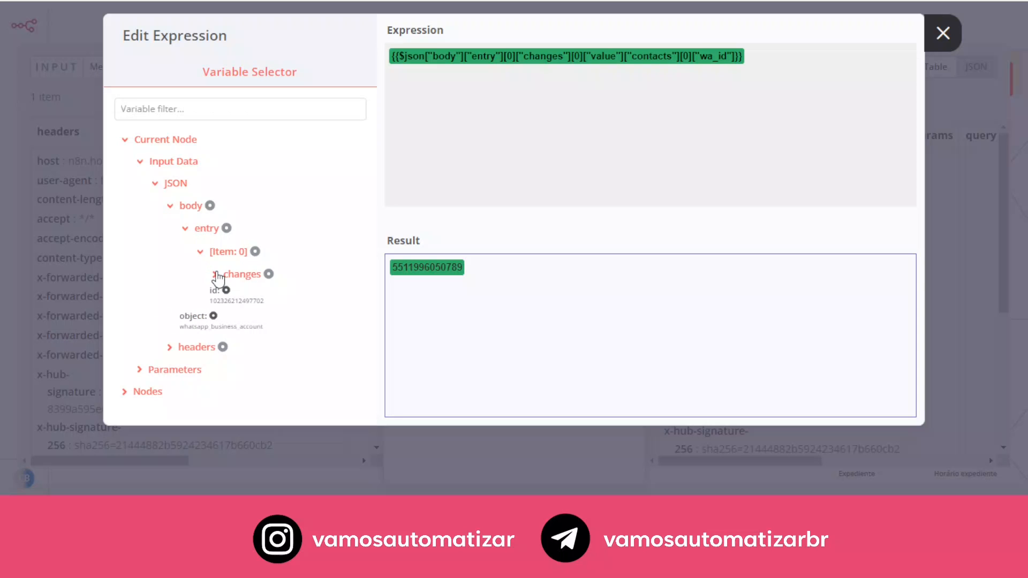
click(216, 275)
click(230, 297)
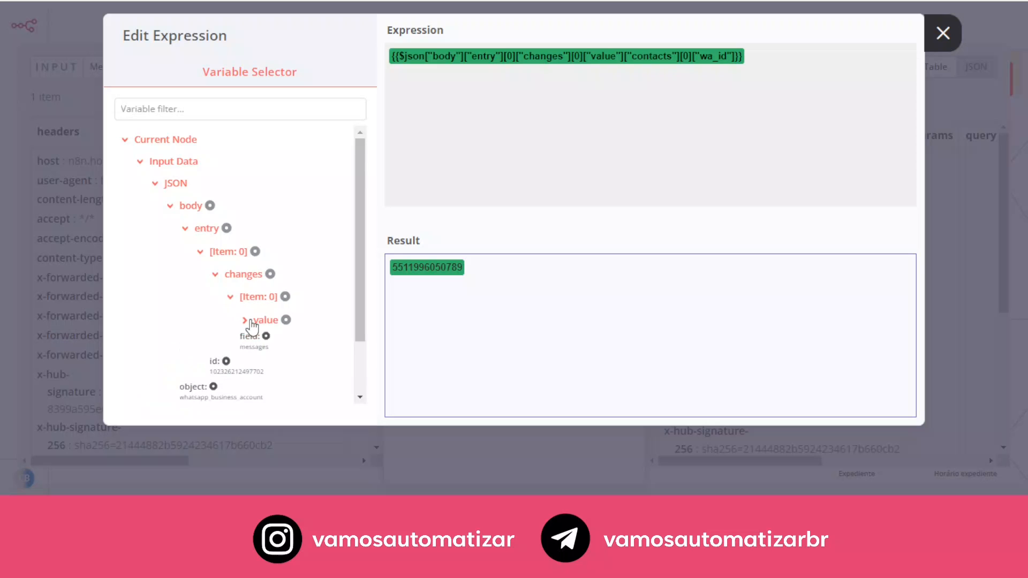
click(244, 321)
click(261, 343)
scroll(271, 348, down, 1)
scroll(271, 348, down, 3)
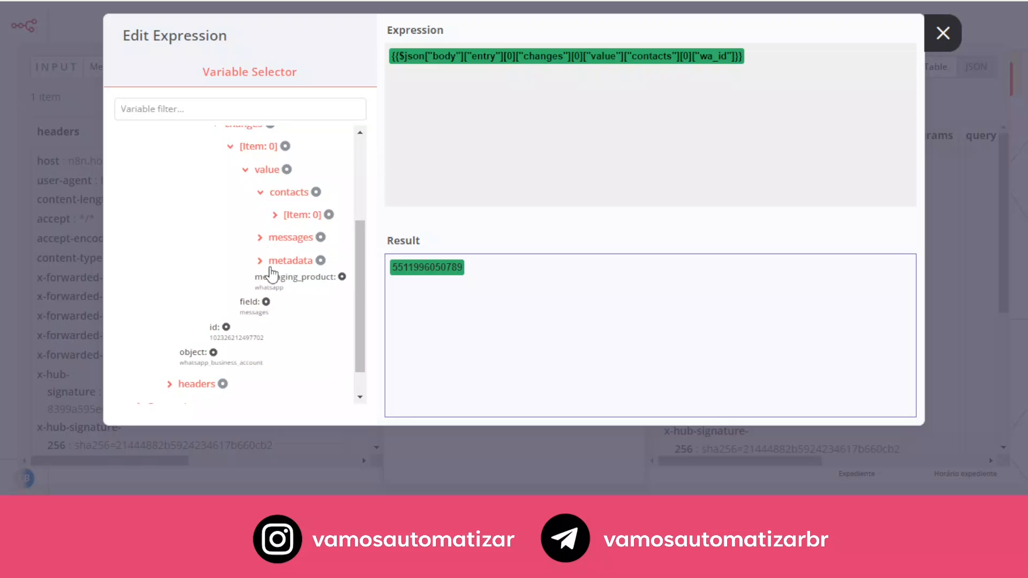
click(276, 215)
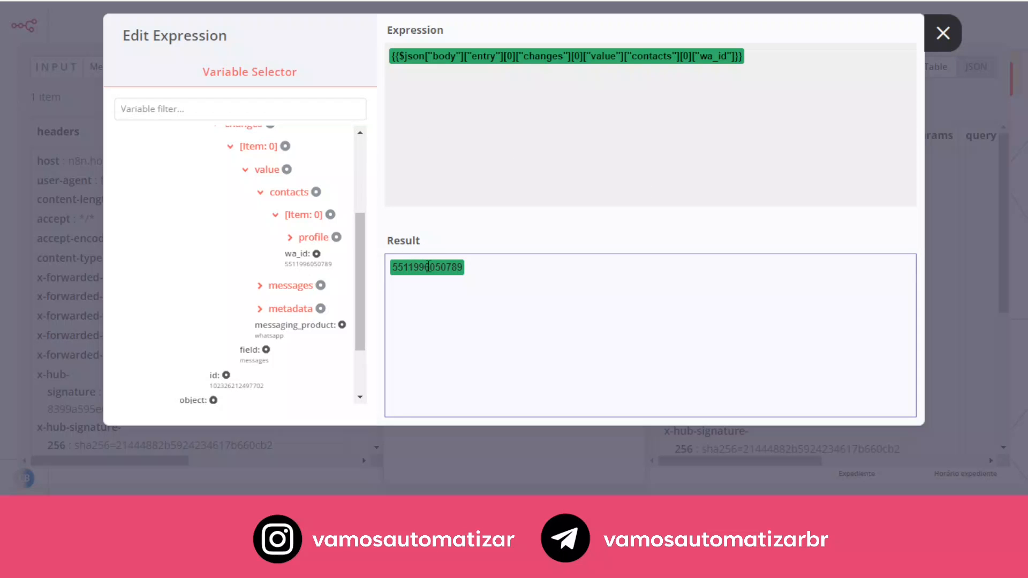
click(944, 35)
click(770, 36)
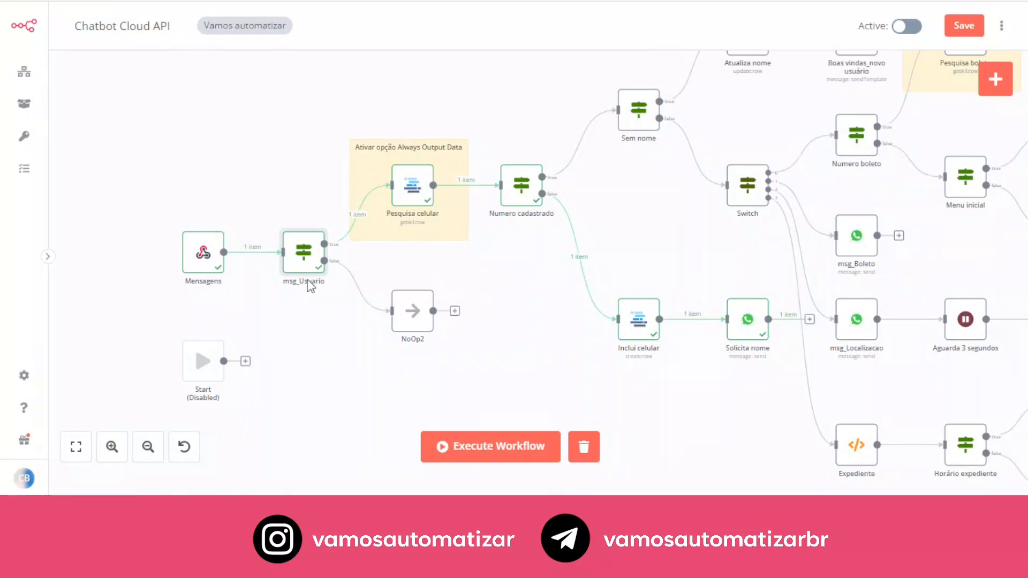
Step: Review the Pesquisa celular node's Baserow query settings and the expression used as its Celular filter value
double_click(411, 206)
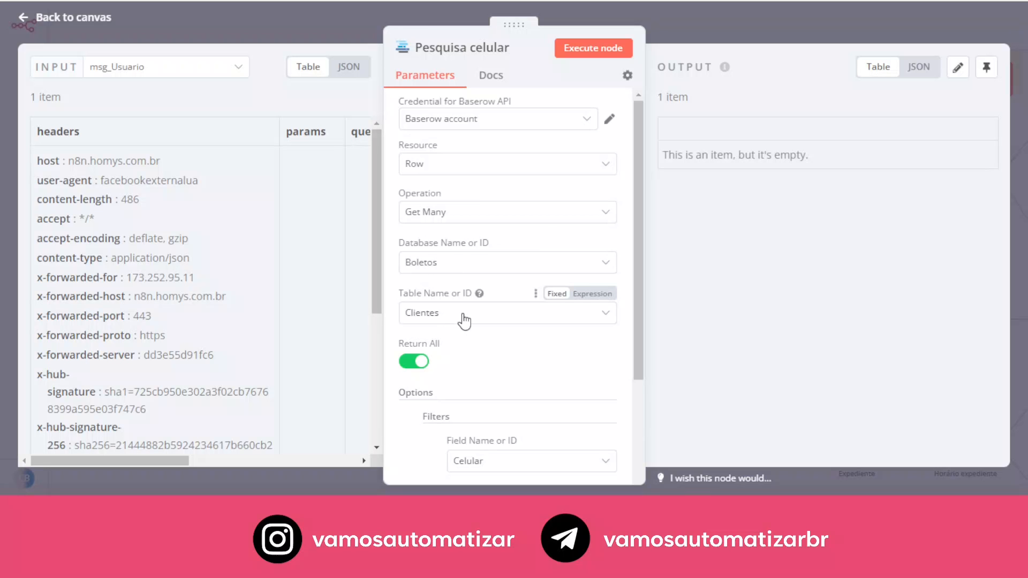
scroll(464, 322, down, 3)
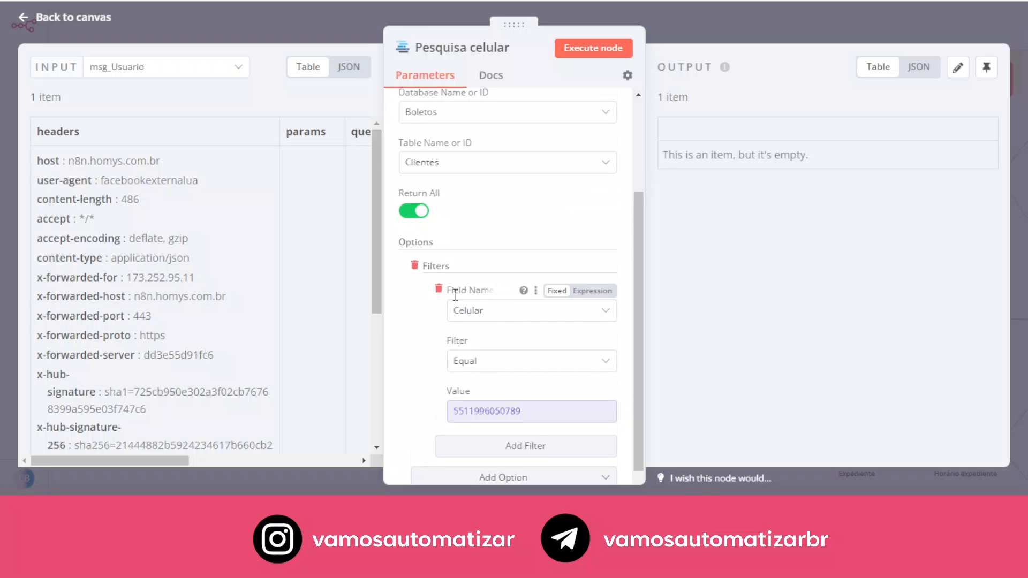
scroll(431, 222, down, 2)
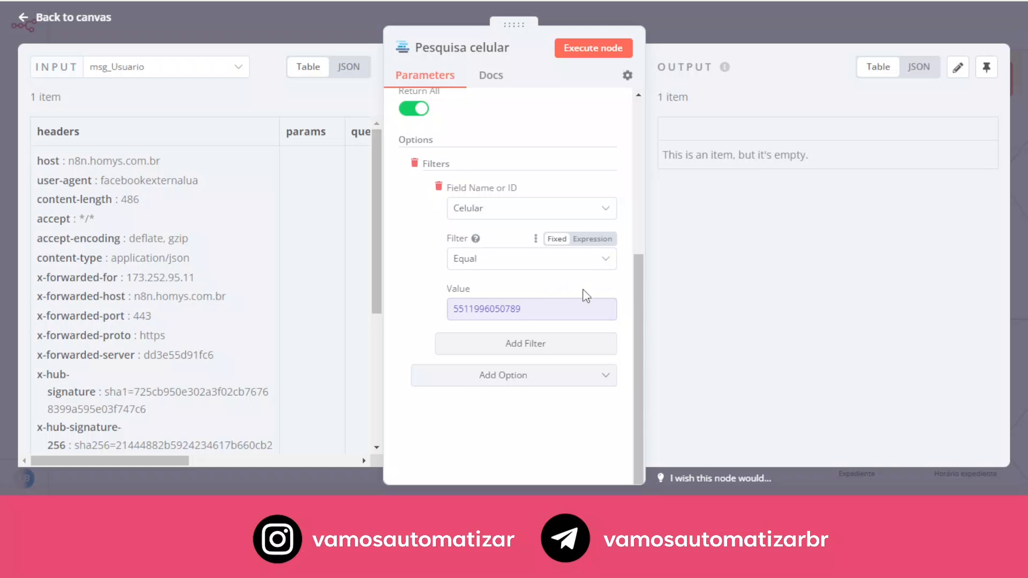
click(536, 311)
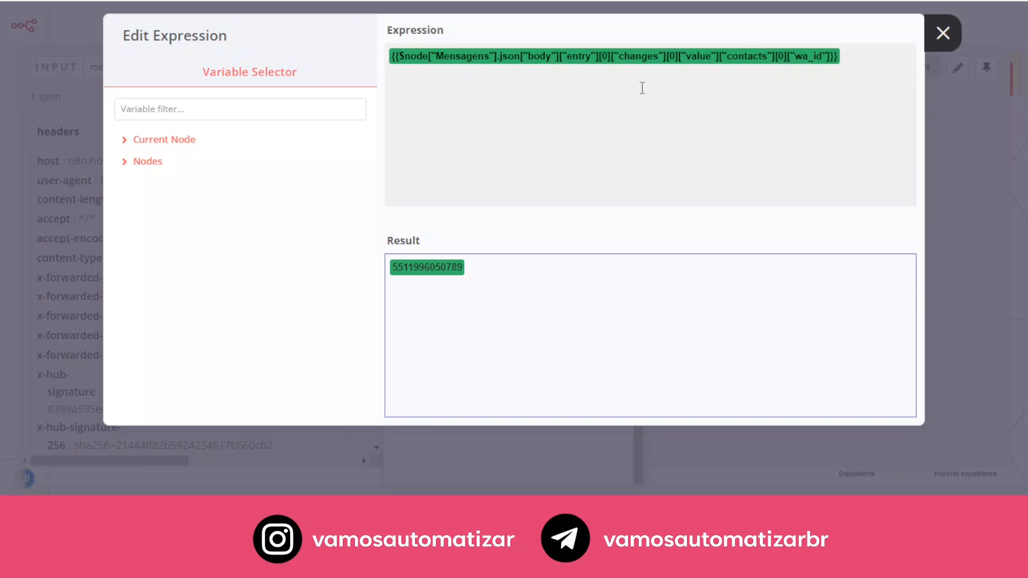
click(938, 33)
click(795, 21)
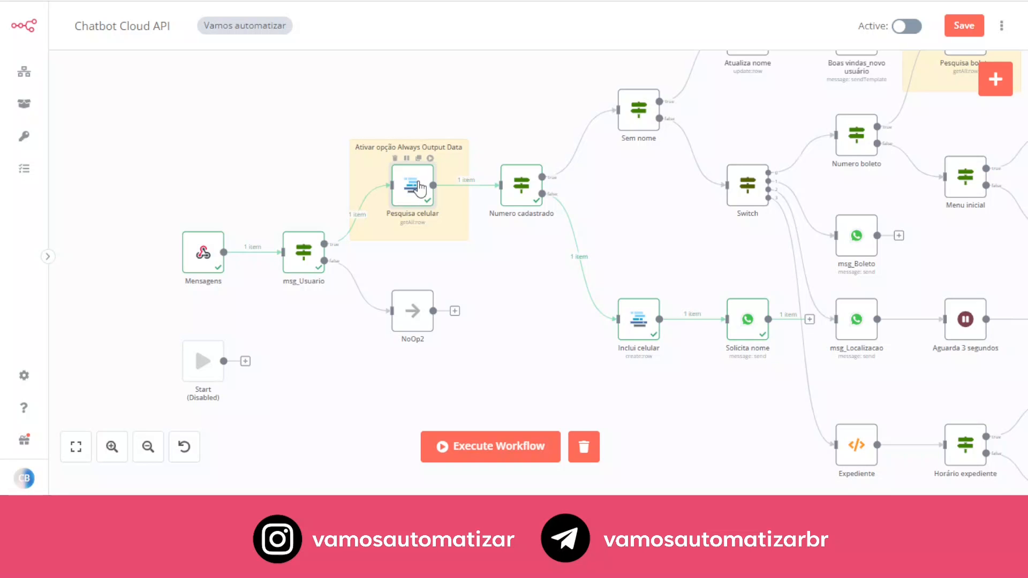
Step: Check the Always Output Data option in the Pesquisa celular node's settings
double_click(425, 198)
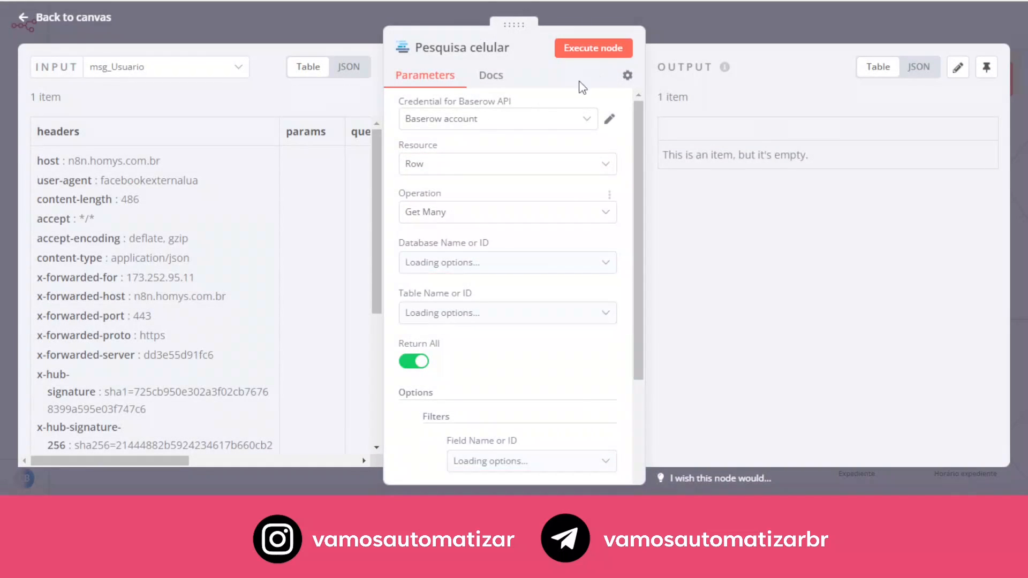
click(627, 76)
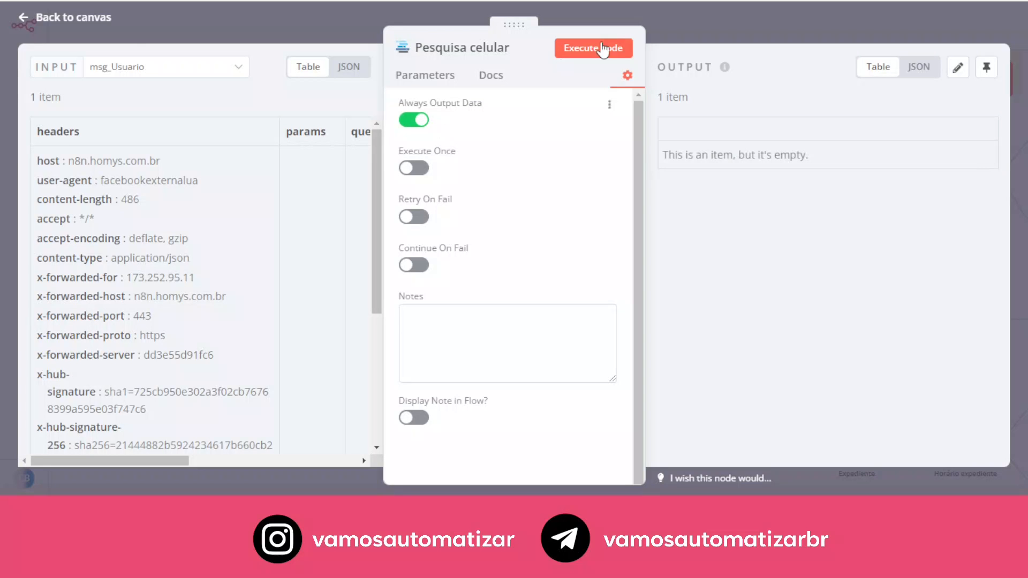
click(686, 27)
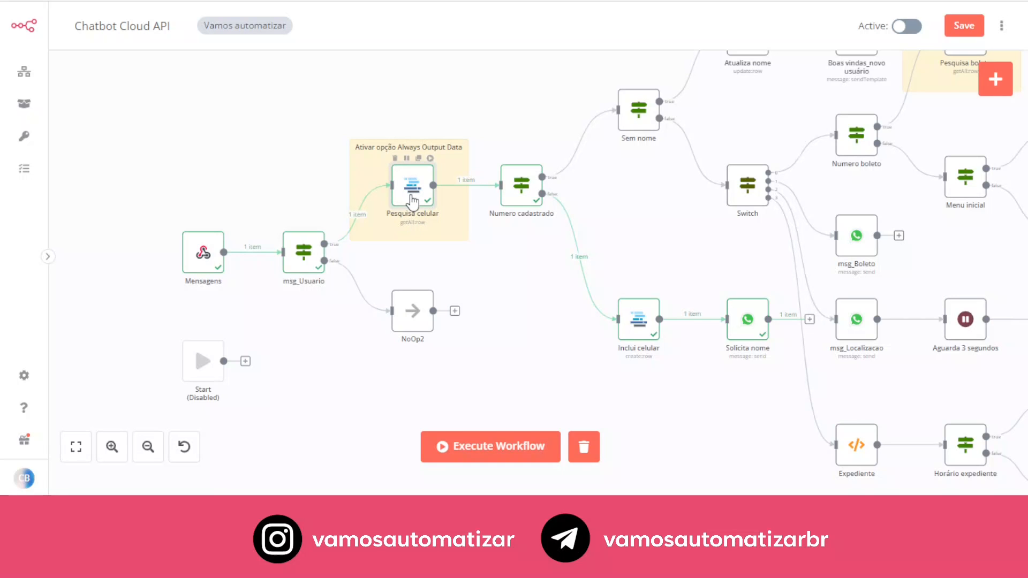
Step: Examine the Numero cadastrado node's Value 1 expression and its comparison operation
double_click(524, 193)
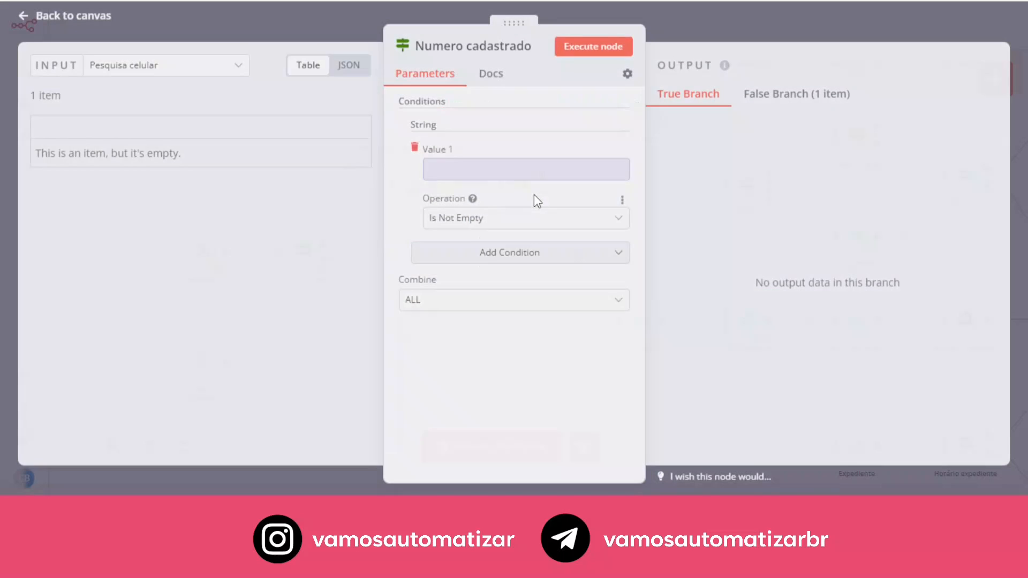
click(506, 177)
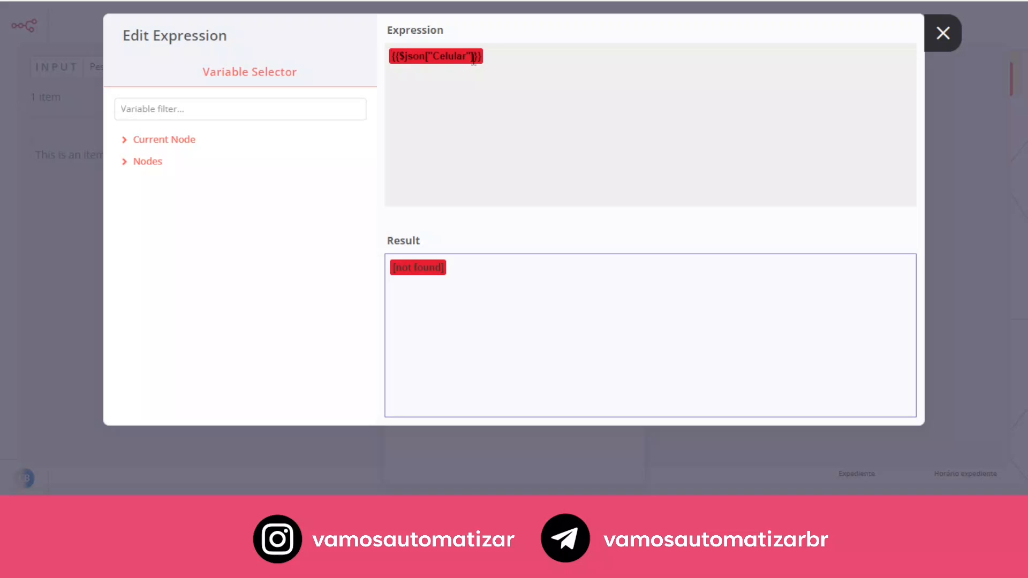
click(930, 36)
click(899, 28)
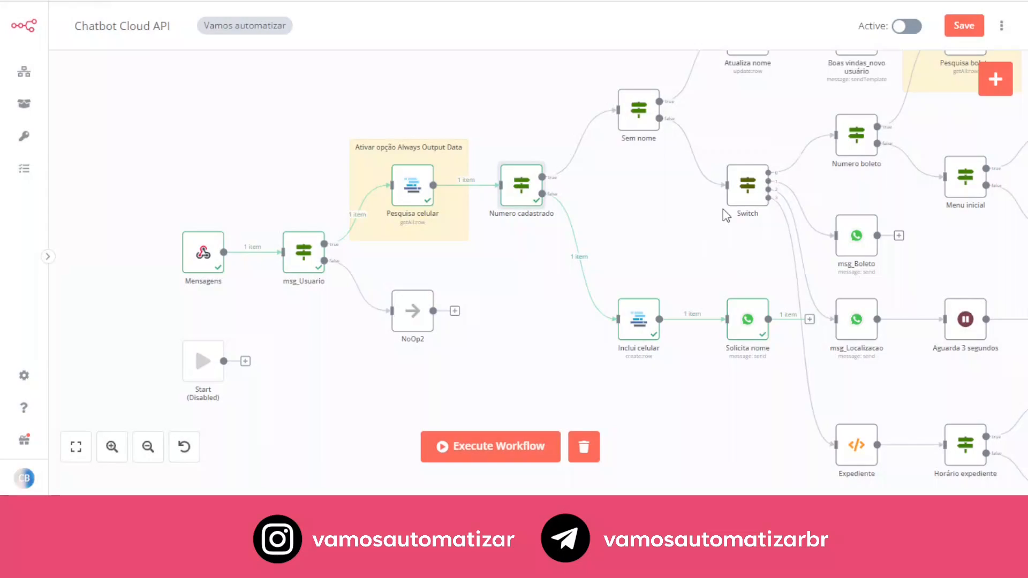
double_click(524, 200)
mouse_move(484, 206)
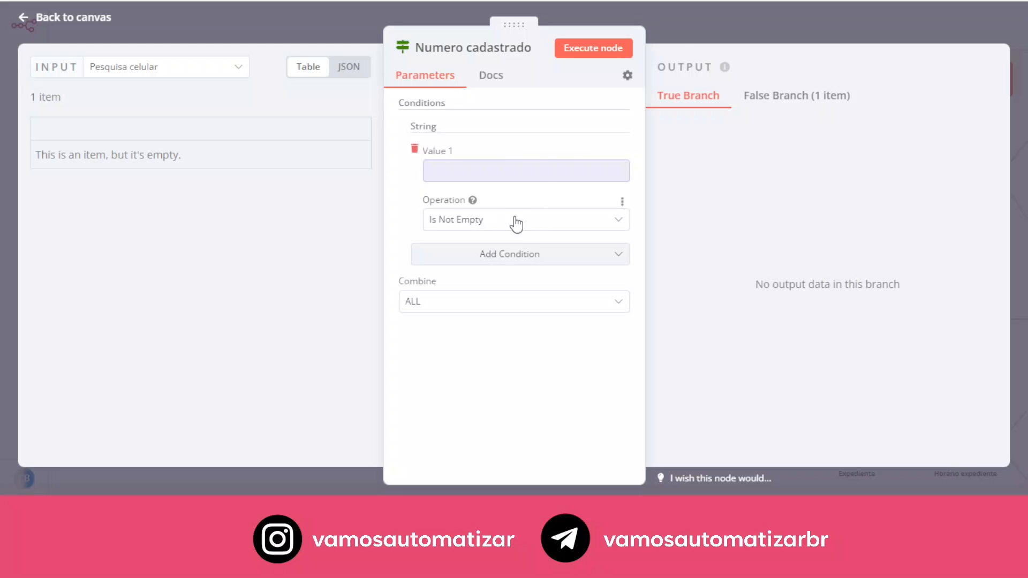
click(700, 37)
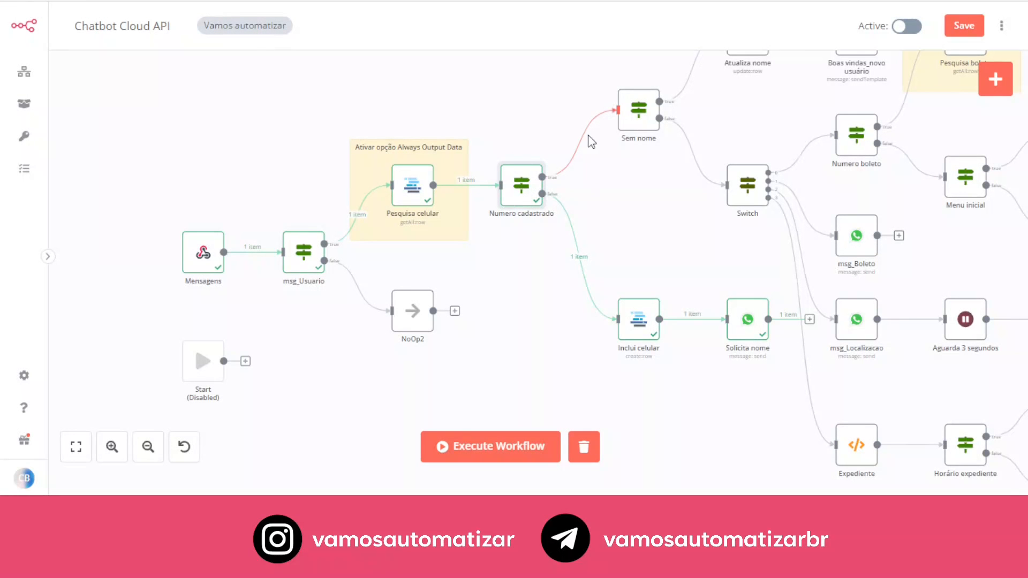
mouse_move(530, 197)
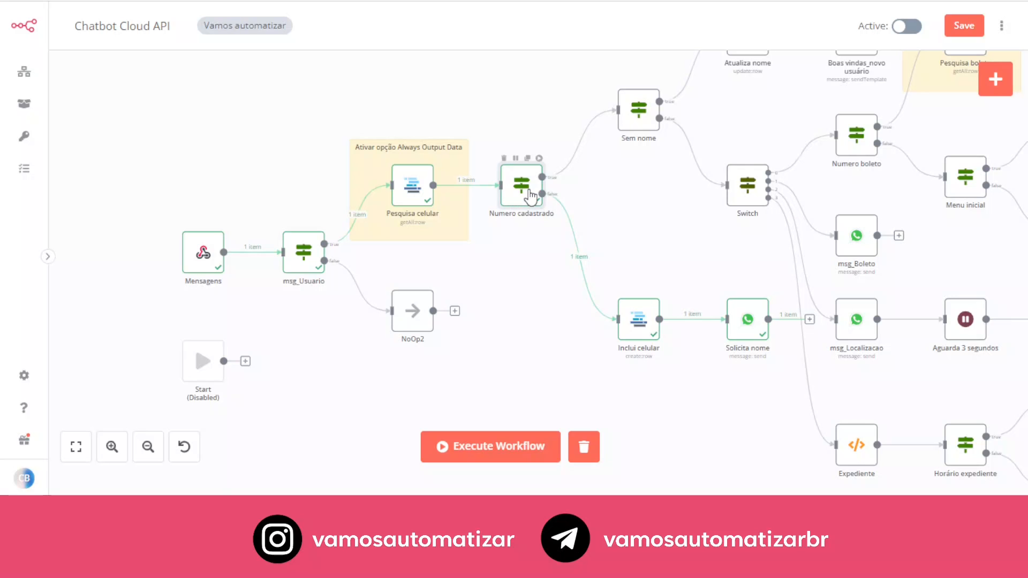
Step: Review the Inclui celular node's row creation settings, including the table and the Celular field to send
click(642, 330)
double_click(641, 329)
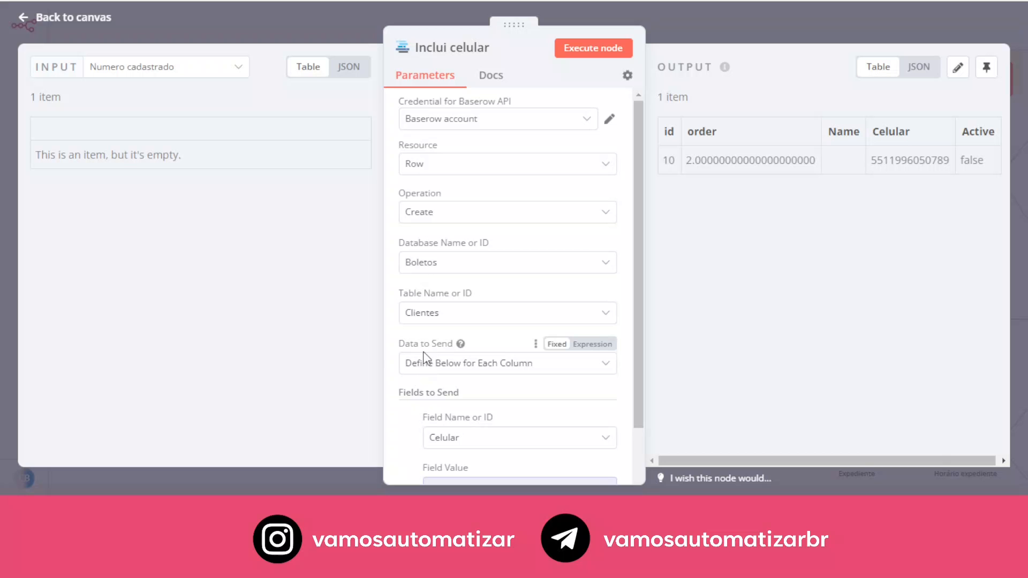
scroll(466, 370, down, 2)
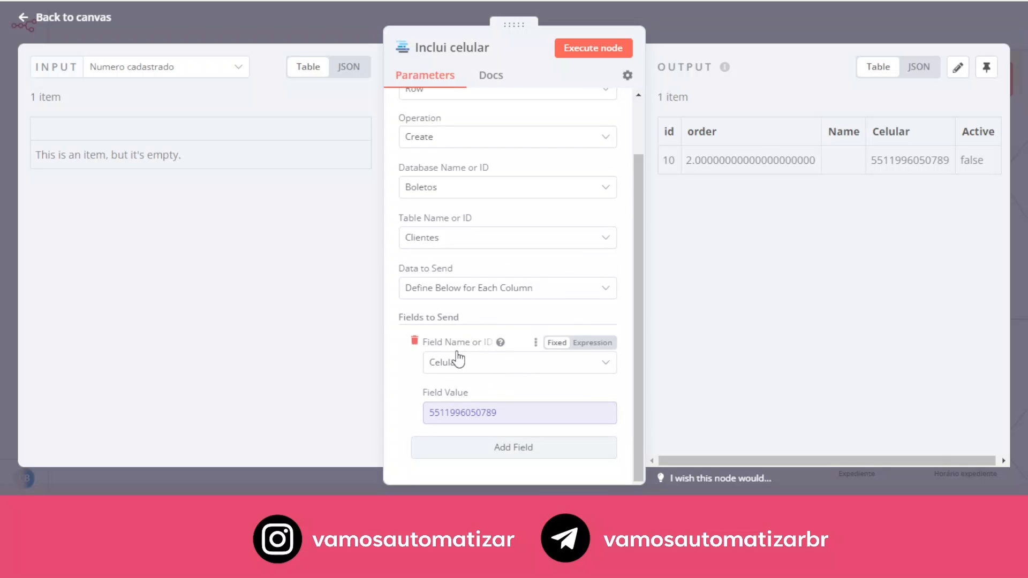
scroll(460, 359, down, 1)
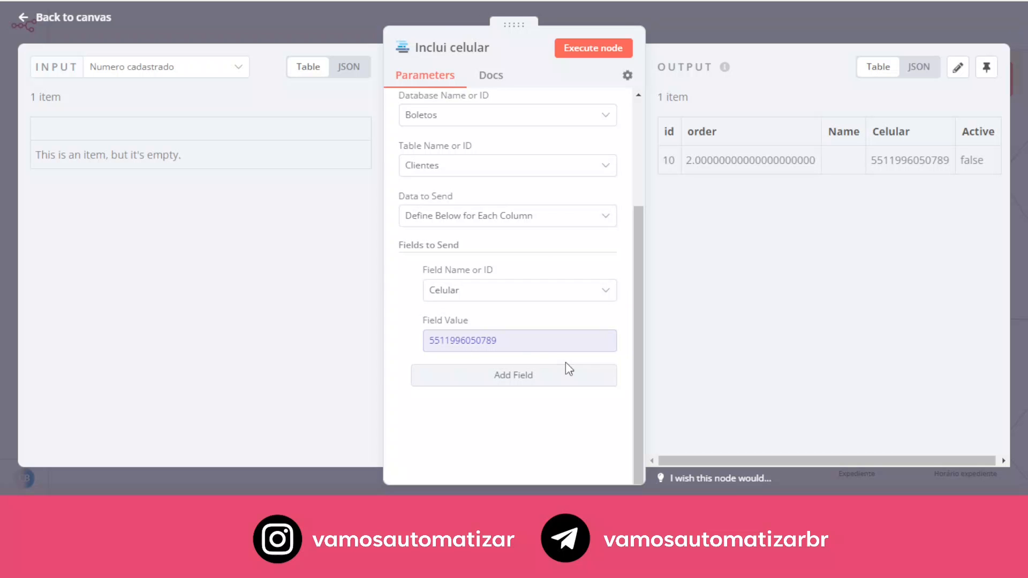
click(805, 31)
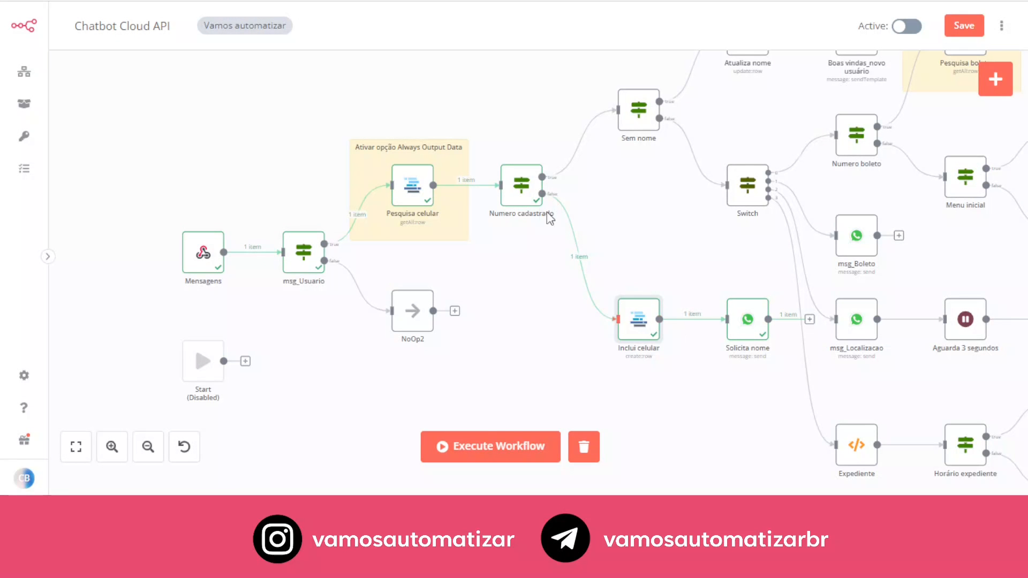
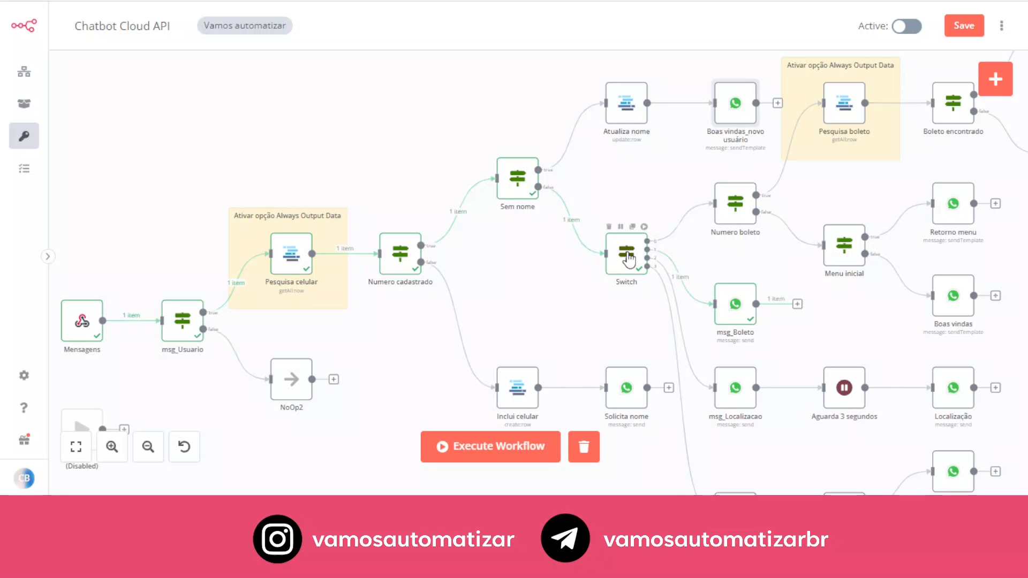
Step: Inspect the Switch node's Value 1 expression and expand the Mensagens node's JSON output data in the variable selector
double_click(629, 260)
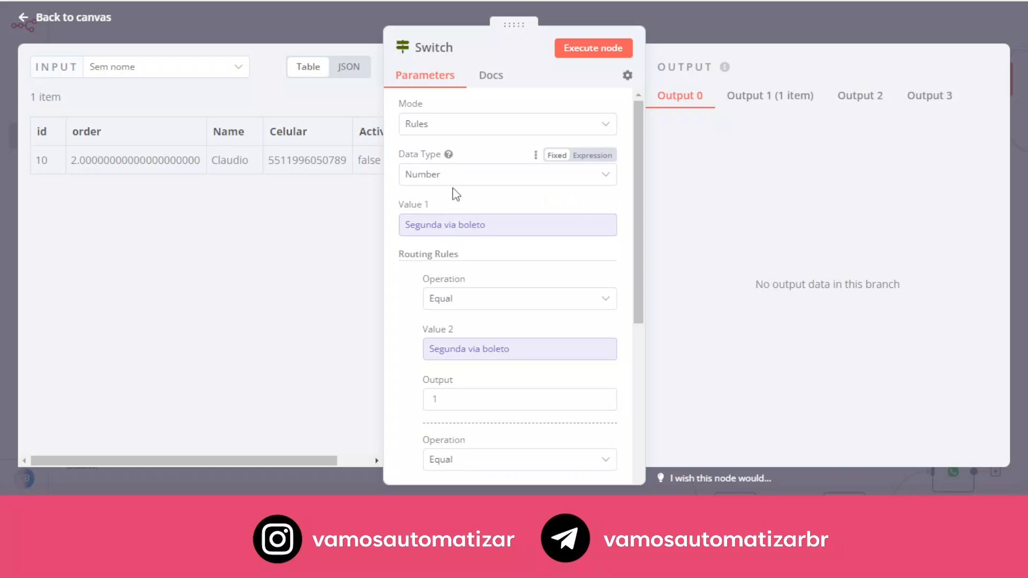
click(497, 231)
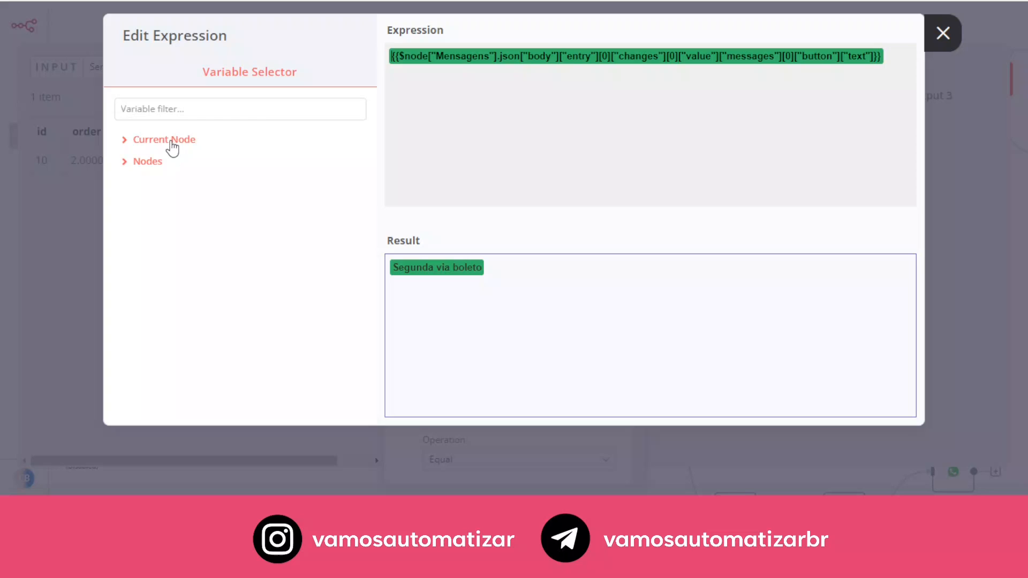
click(155, 163)
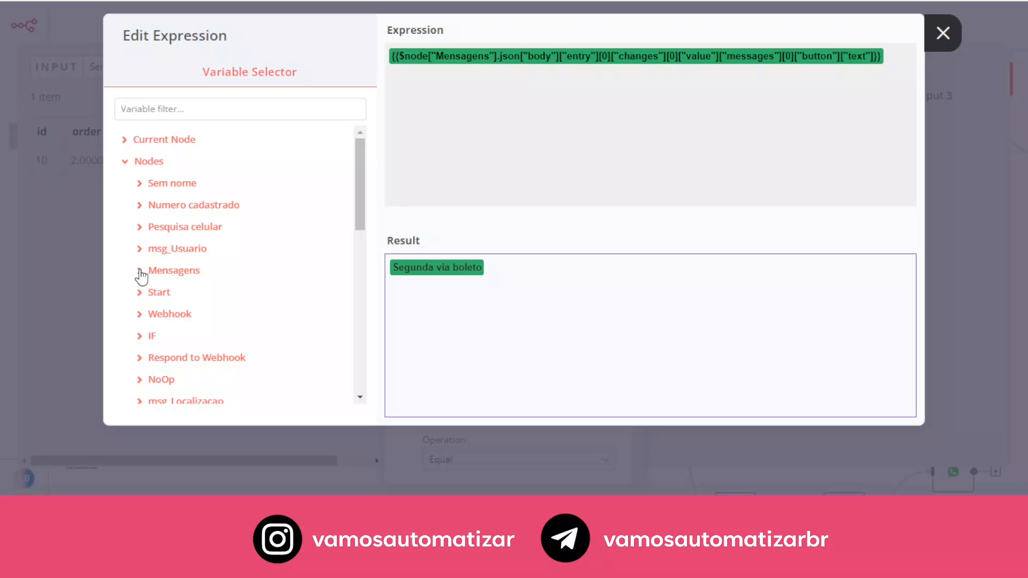
click(140, 272)
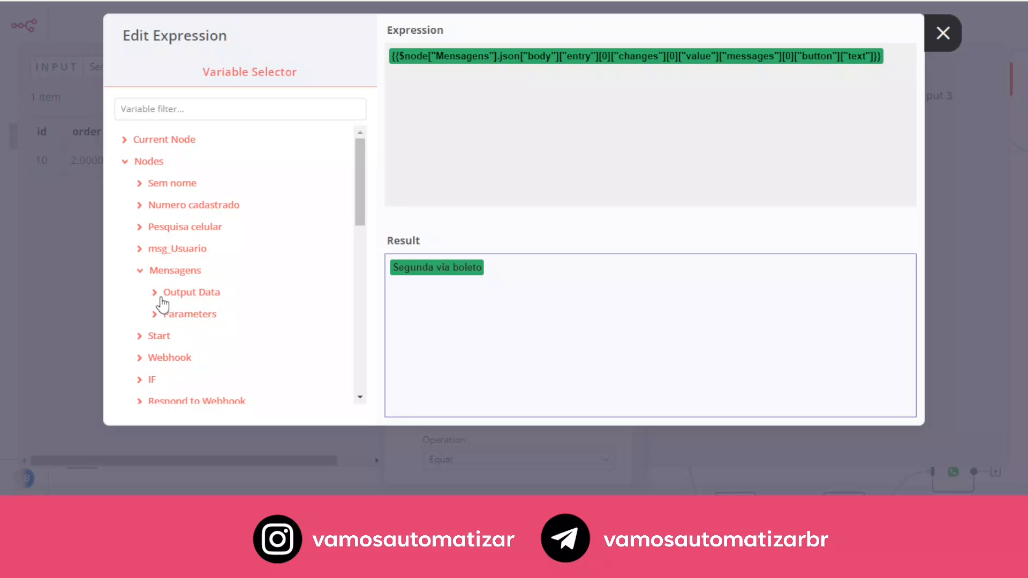
click(159, 296)
click(171, 314)
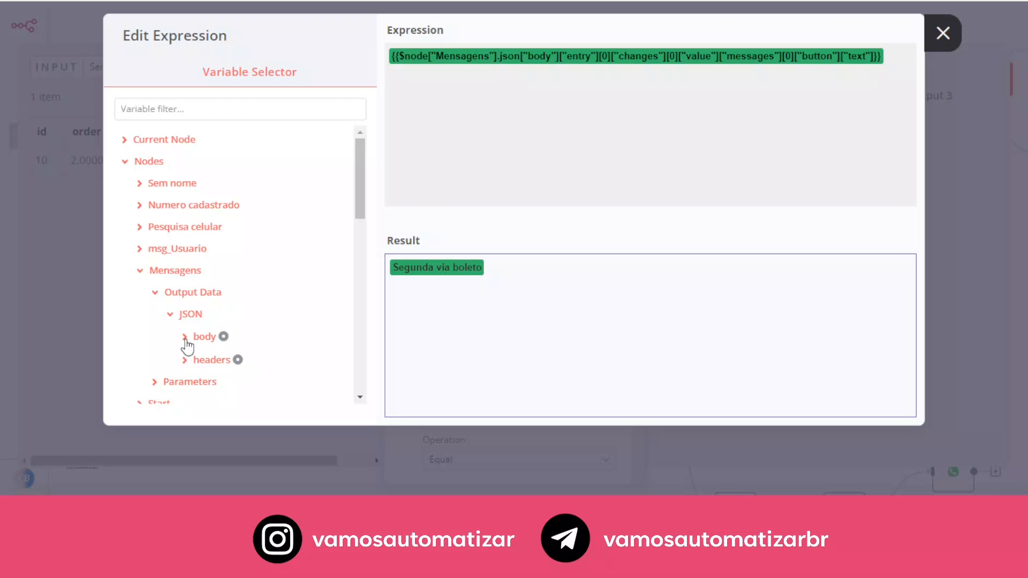
Step: Trace the Mensagens JSON path from body through entry and changes down to the contents of value
click(185, 338)
click(203, 360)
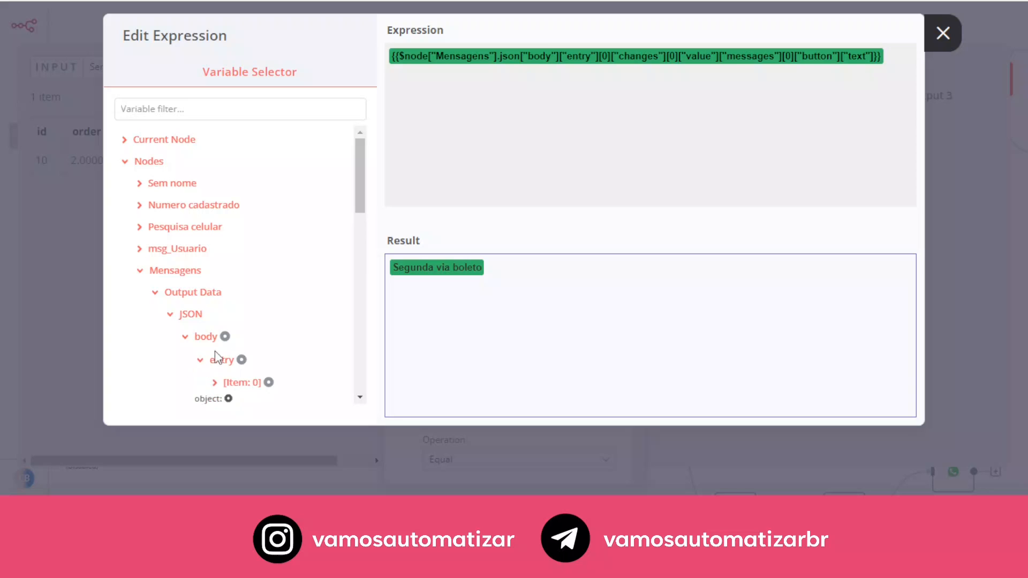
scroll(220, 349, down, 3)
click(214, 232)
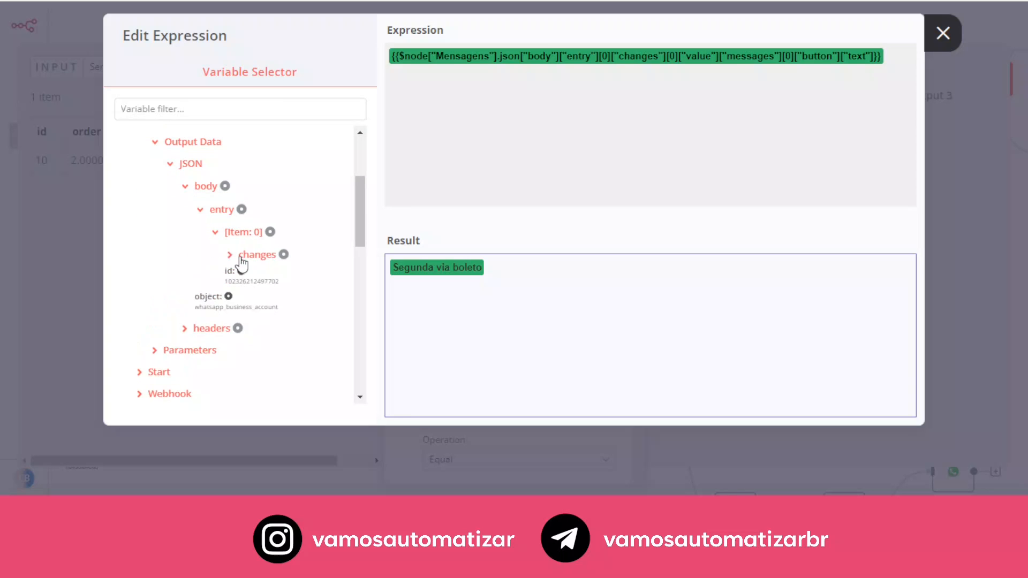
click(231, 256)
click(245, 277)
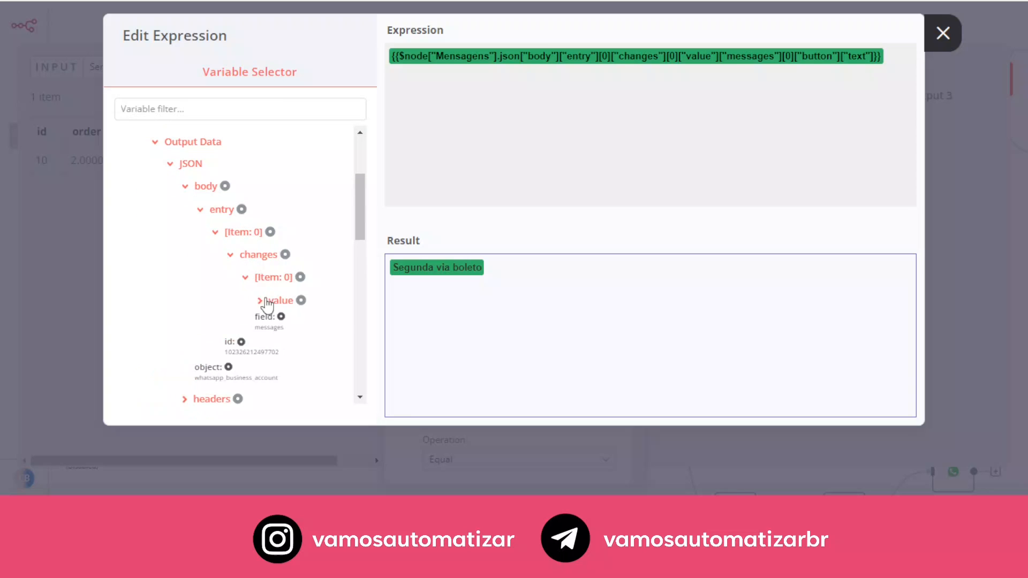
click(258, 301)
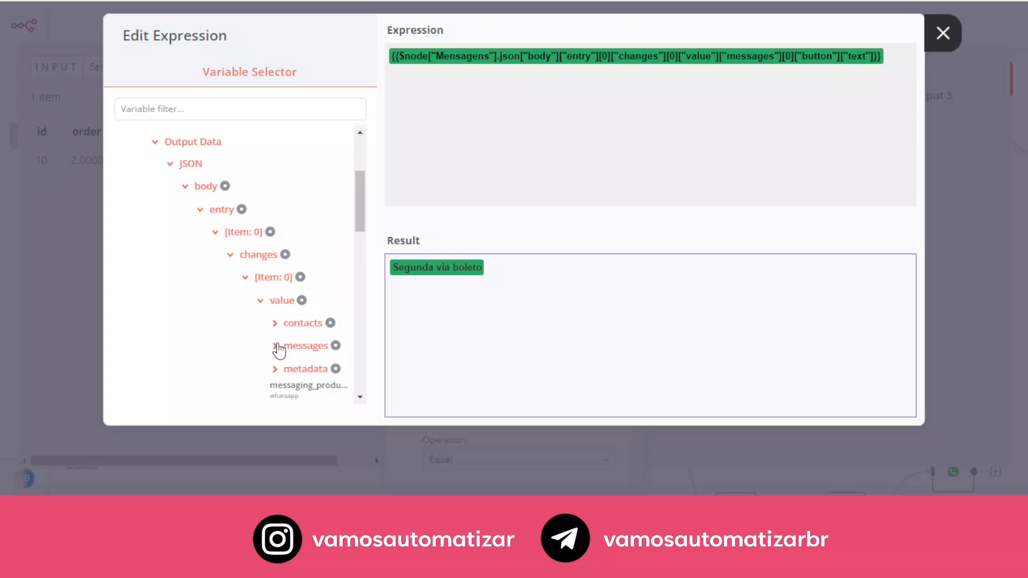
Step: Find the button text variable inside the first messages item, then close the Switch node's expression editor
click(275, 345)
scroll(288, 346, down, 3)
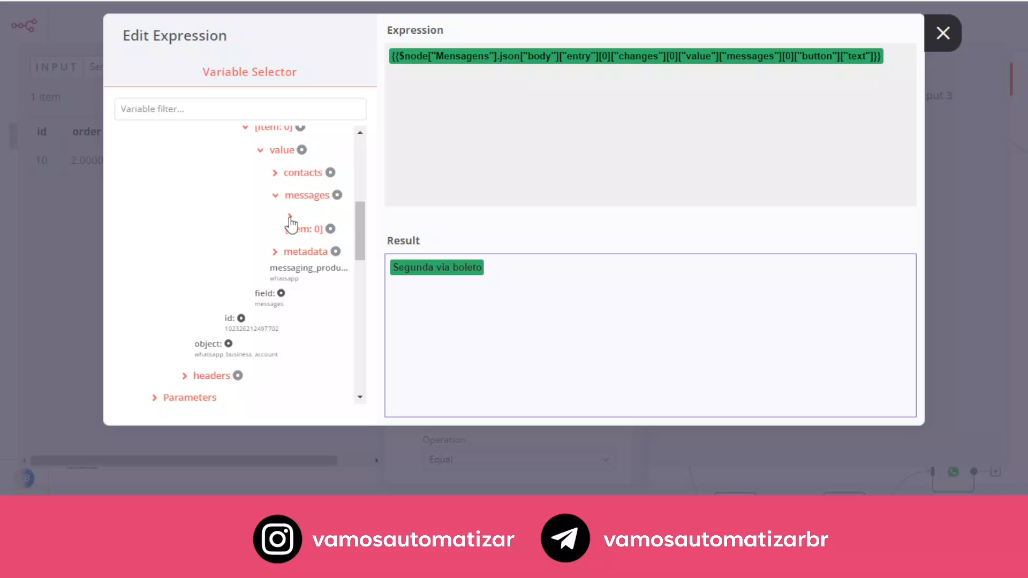
click(291, 222)
scroll(328, 291, down, 2)
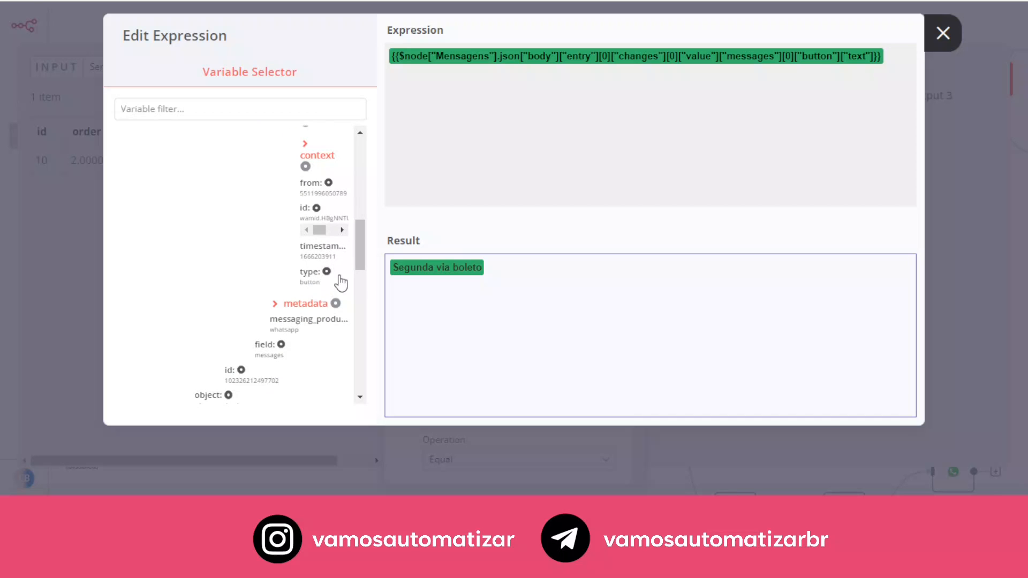
scroll(332, 299, up, 2)
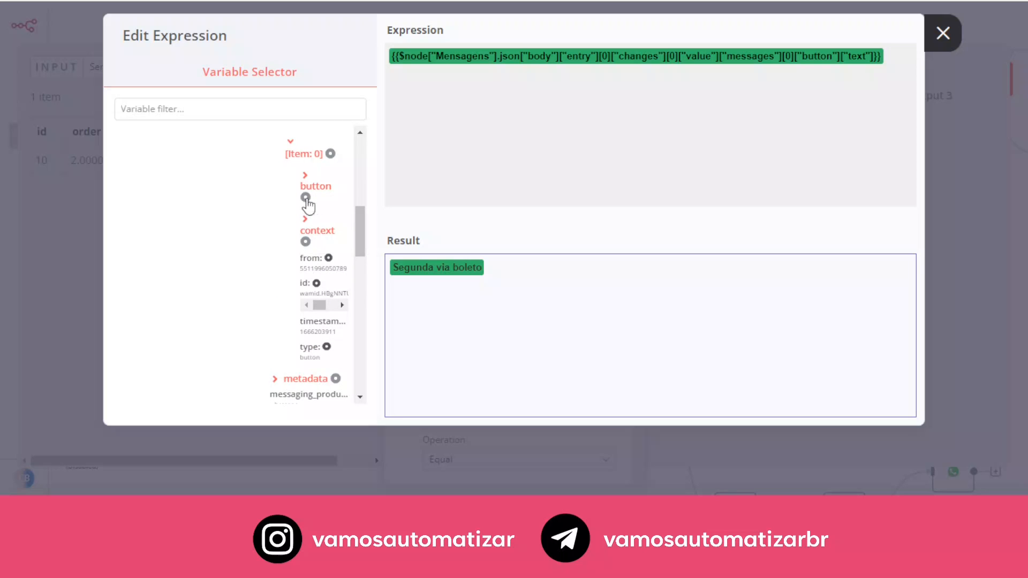
click(305, 183)
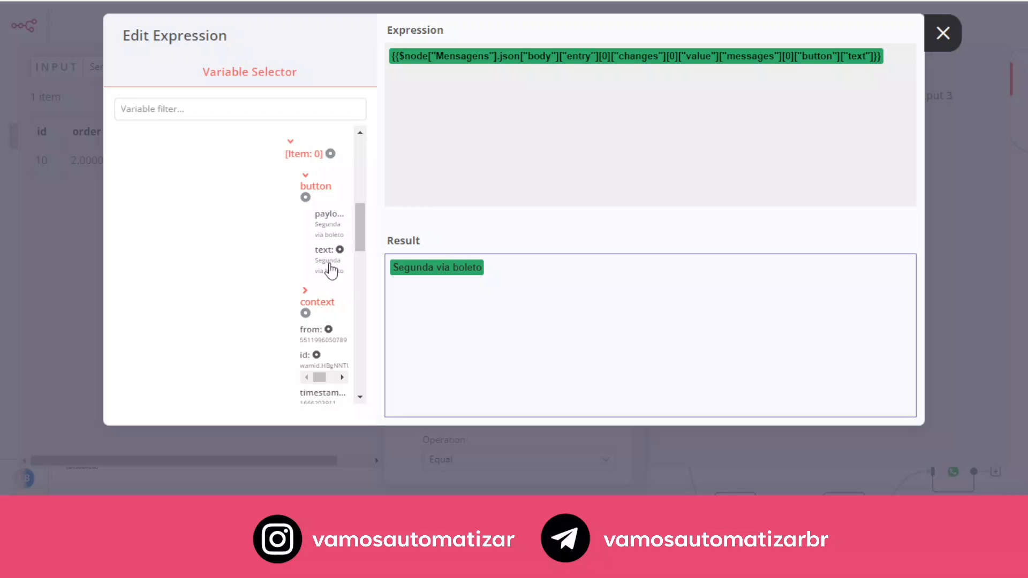
drag(336, 273, 397, 297)
click(943, 33)
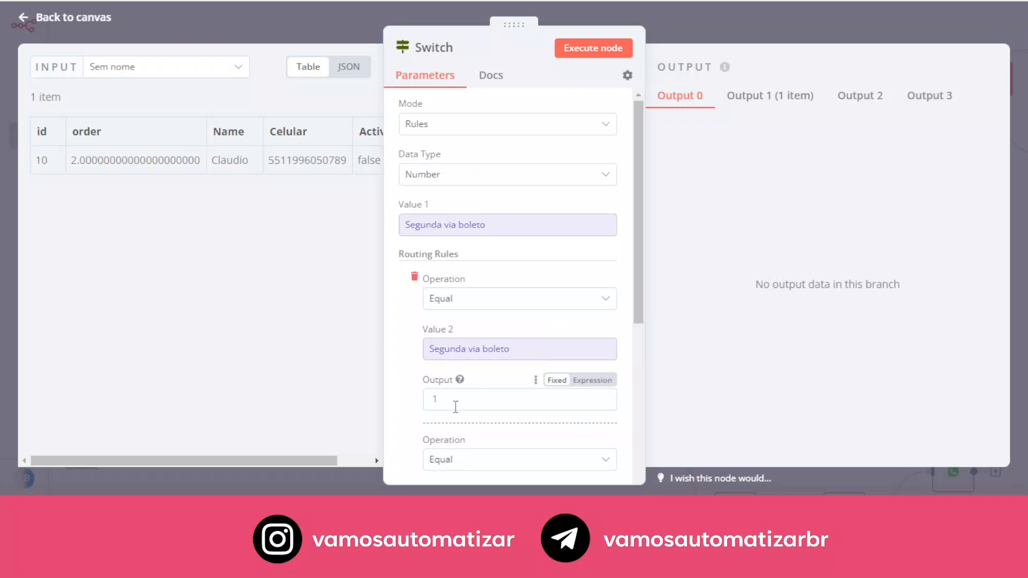
Step: Review the Switch node's routing rules, their output numbers and the fallback output, then return to the canvas
scroll(442, 399, down, 2)
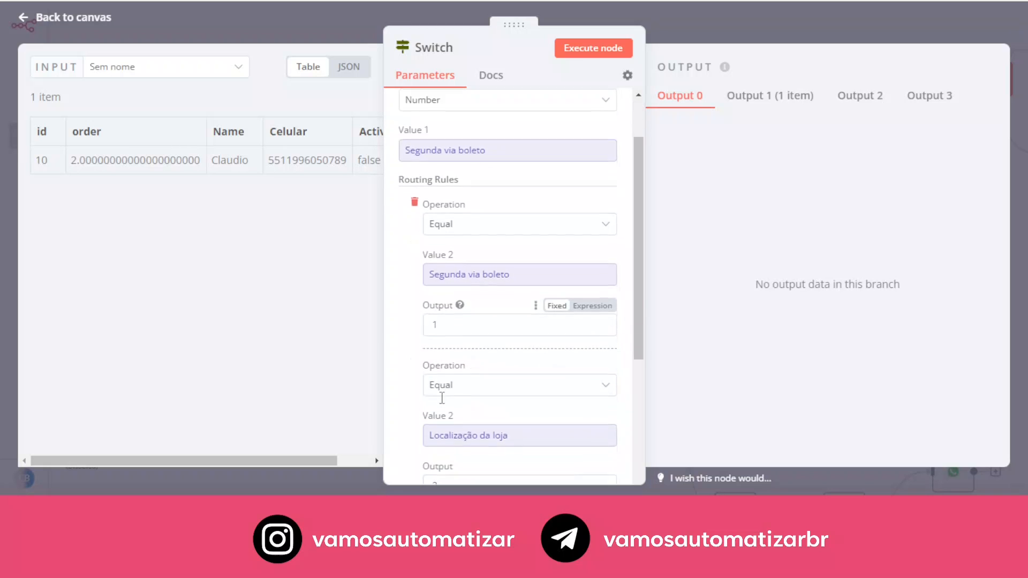
scroll(471, 390, down, 4)
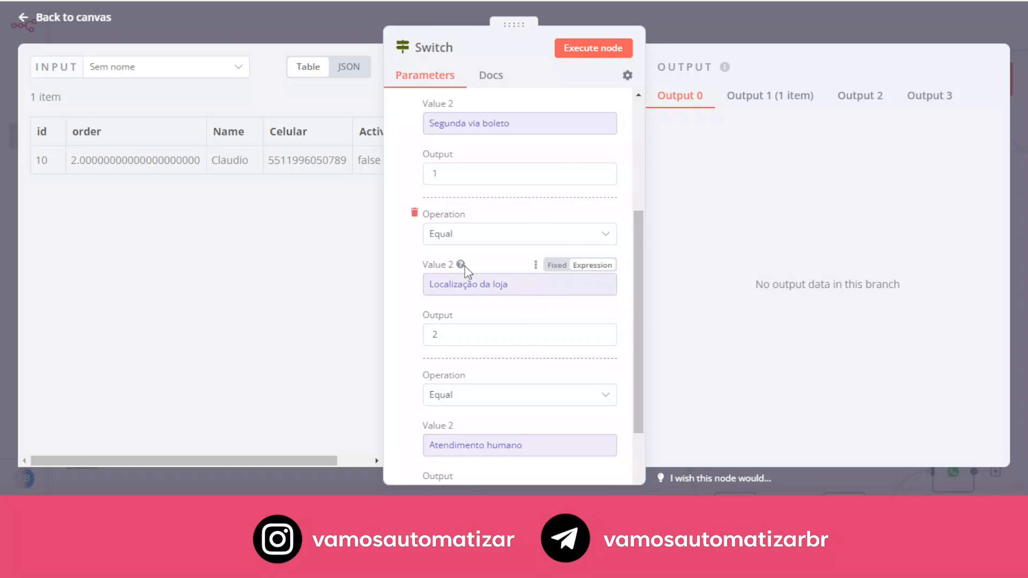
scroll(513, 317, down, 4)
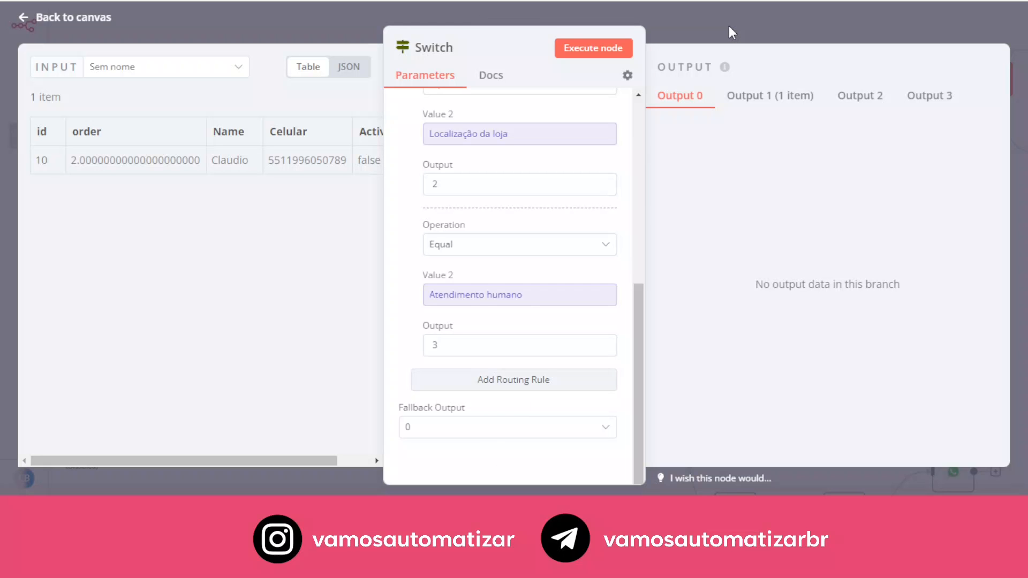
drag(729, 29, 702, 224)
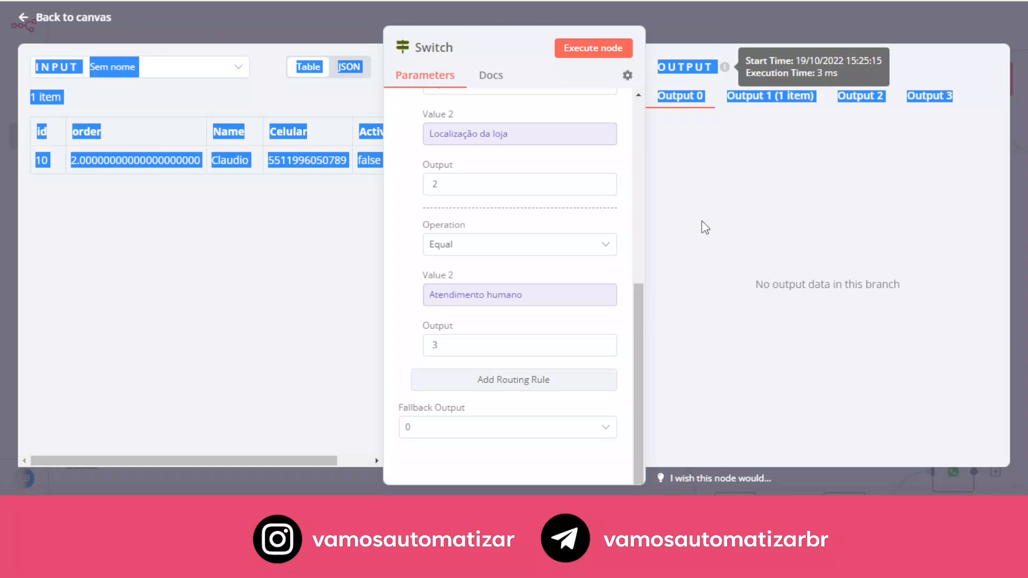
click(652, 291)
mouse_move(645, 319)
mouse_down()
mouse_move(636, 333)
mouse_move(635, 275)
mouse_move(627, 324)
mouse_move(623, 269)
mouse_move(631, 310)
mouse_up()
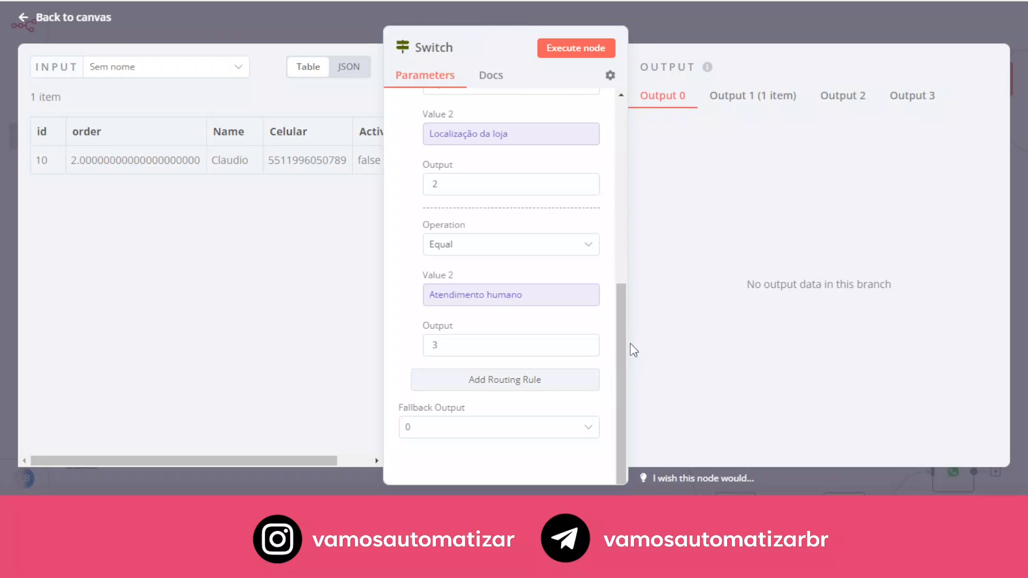
drag(617, 355, 589, 142)
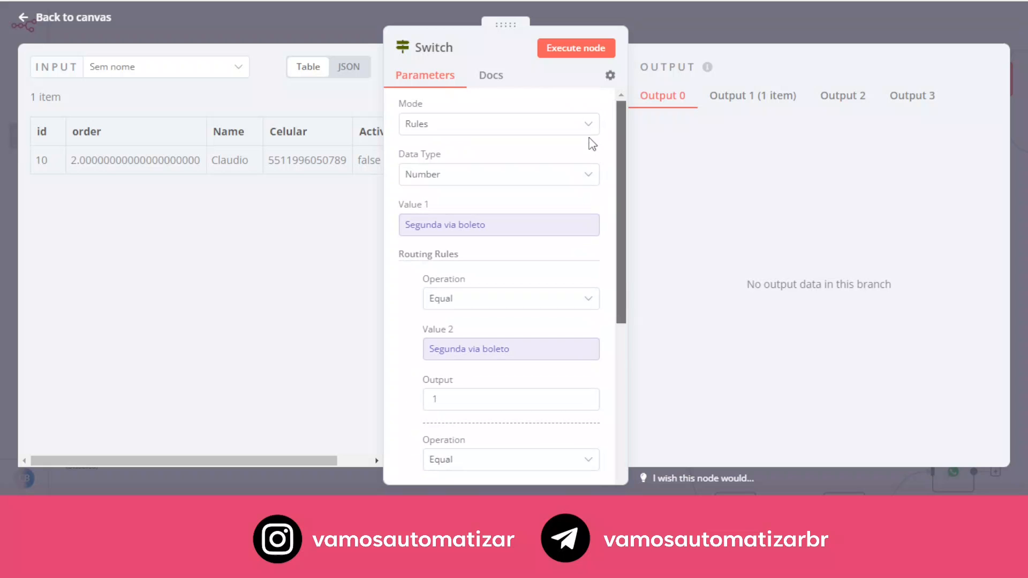
click(765, 28)
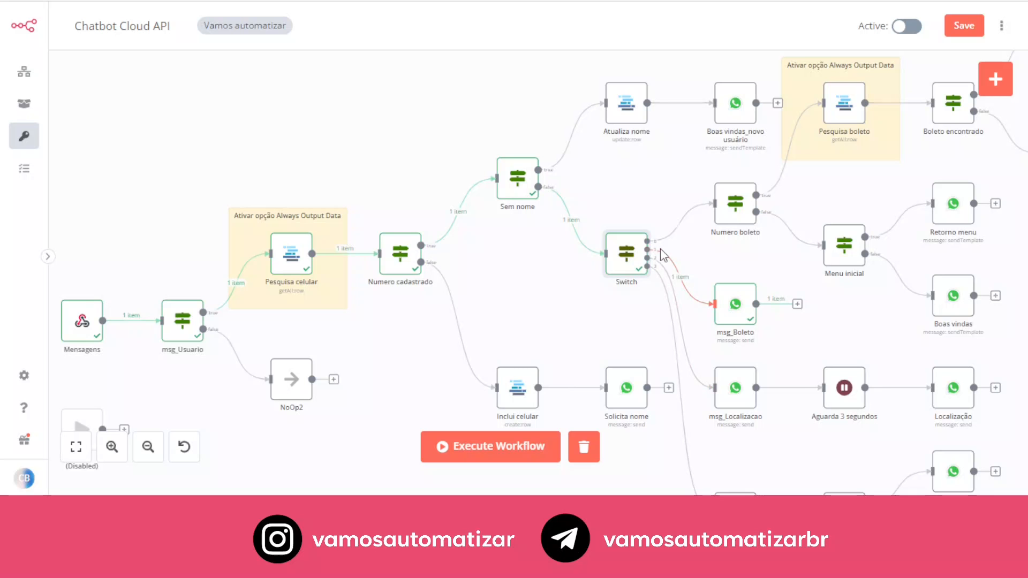
Step: Review the msg_Boleto node's send settings, including the expressions for the recipient's phone number and the text body
double_click(736, 310)
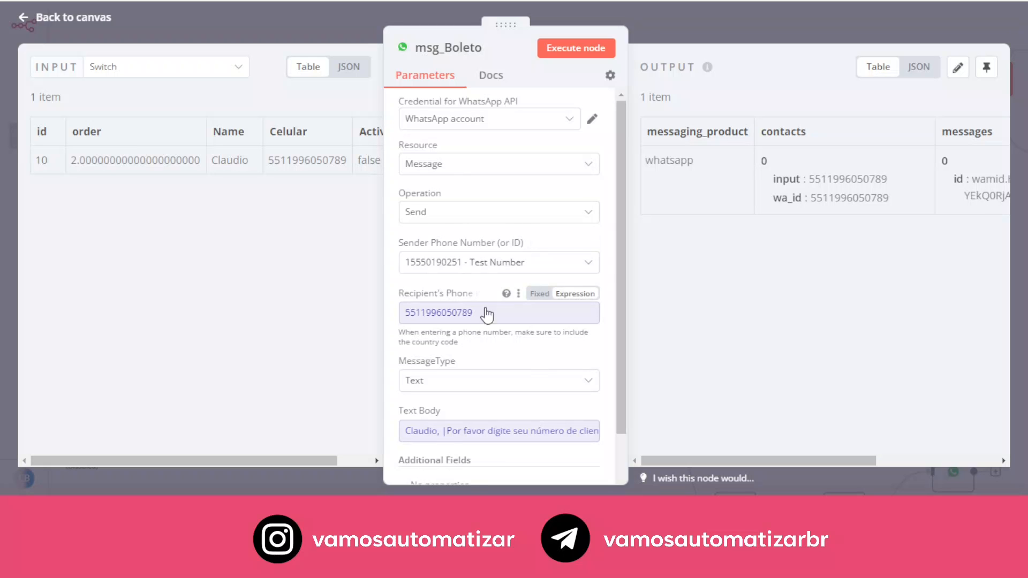
click(520, 317)
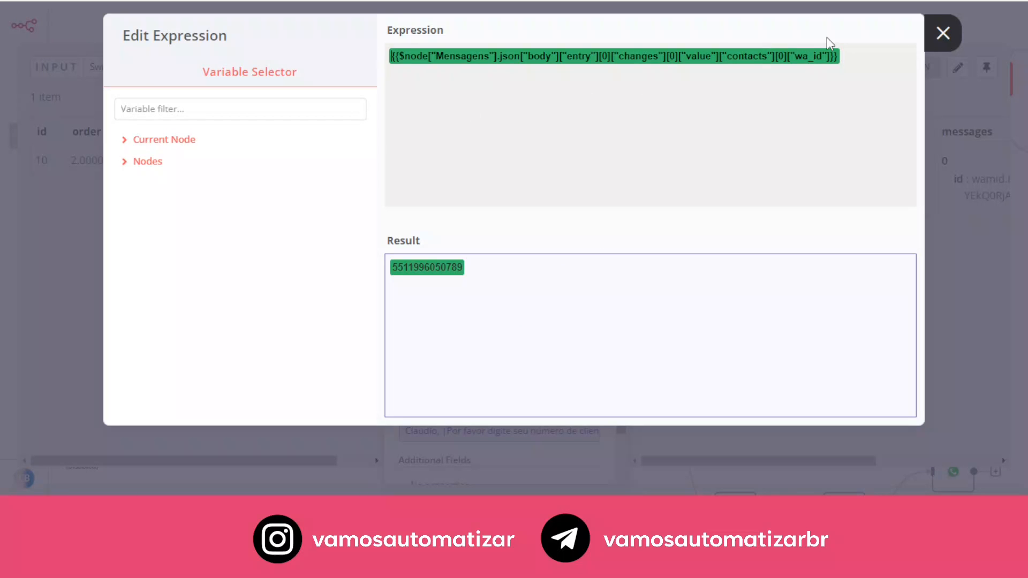
click(943, 33)
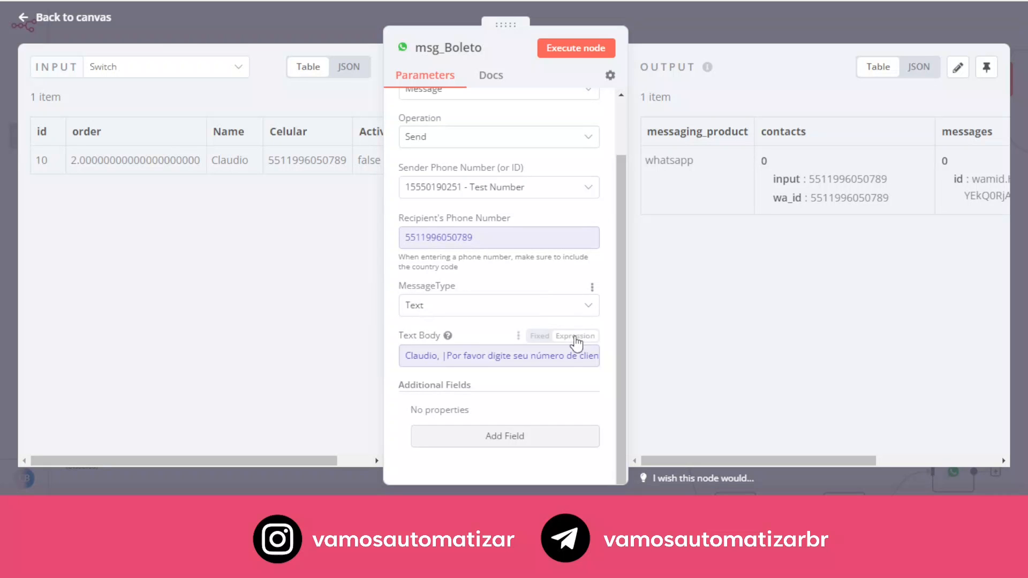
click(474, 356)
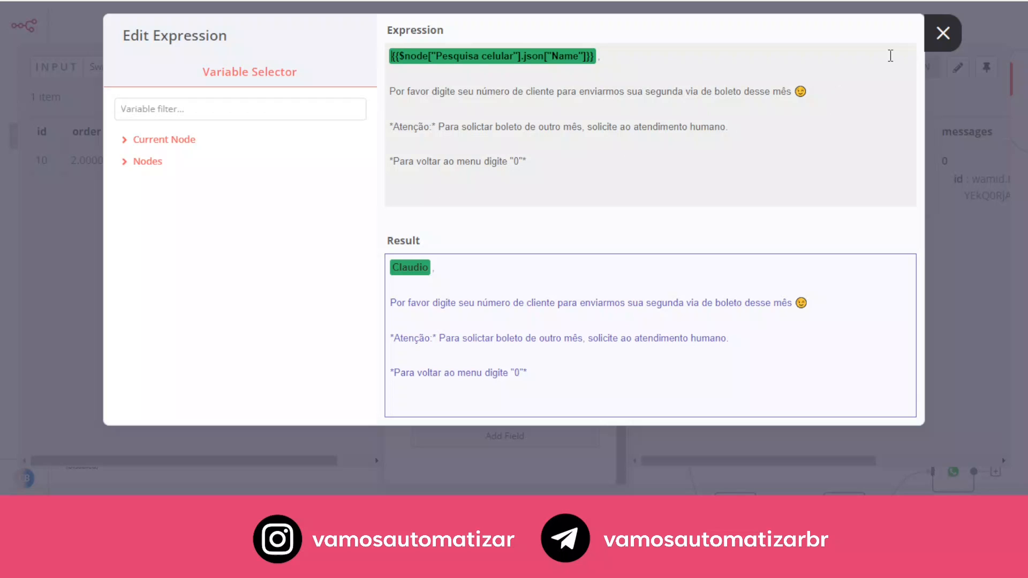
click(943, 34)
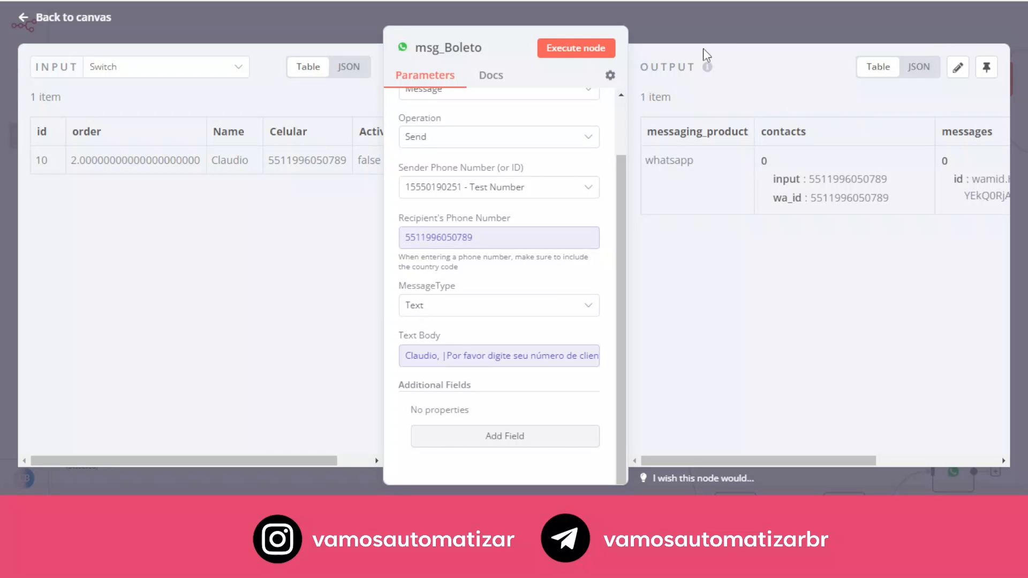
click(720, 27)
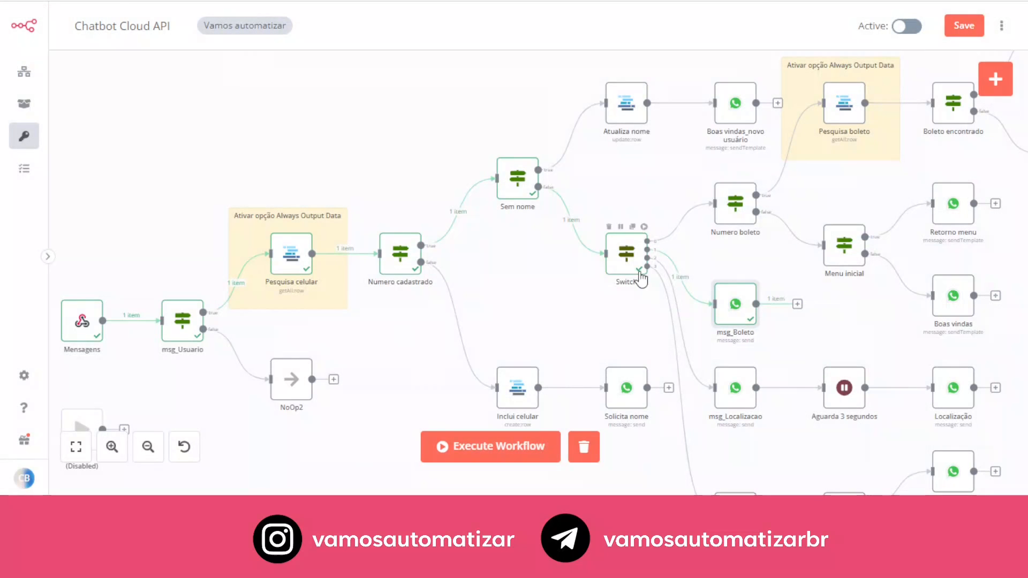
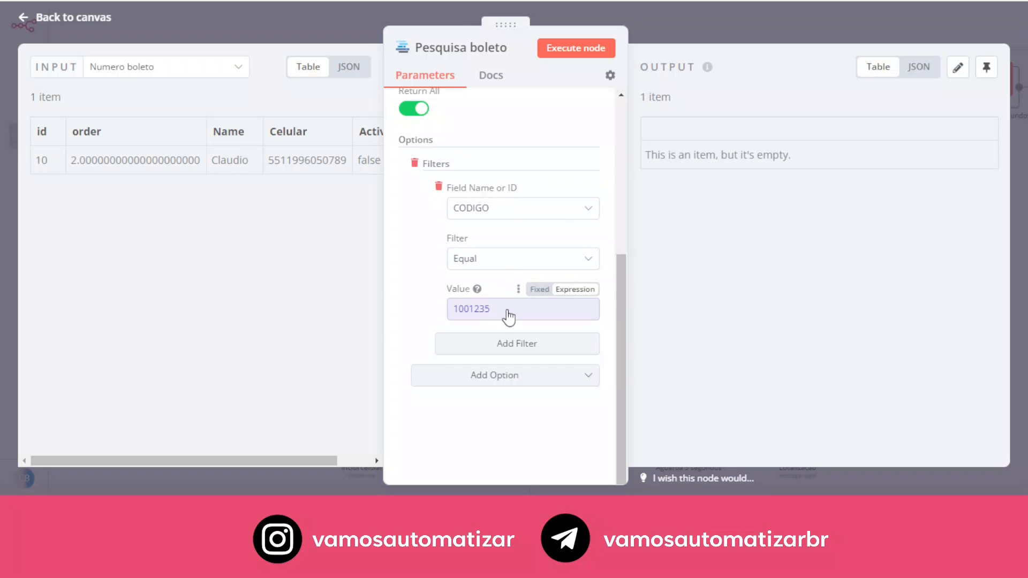
Step: Inspect the Pesquisa boleto node's CODIGO filter value expression and expand the Mensagens node's JSON output
click(498, 318)
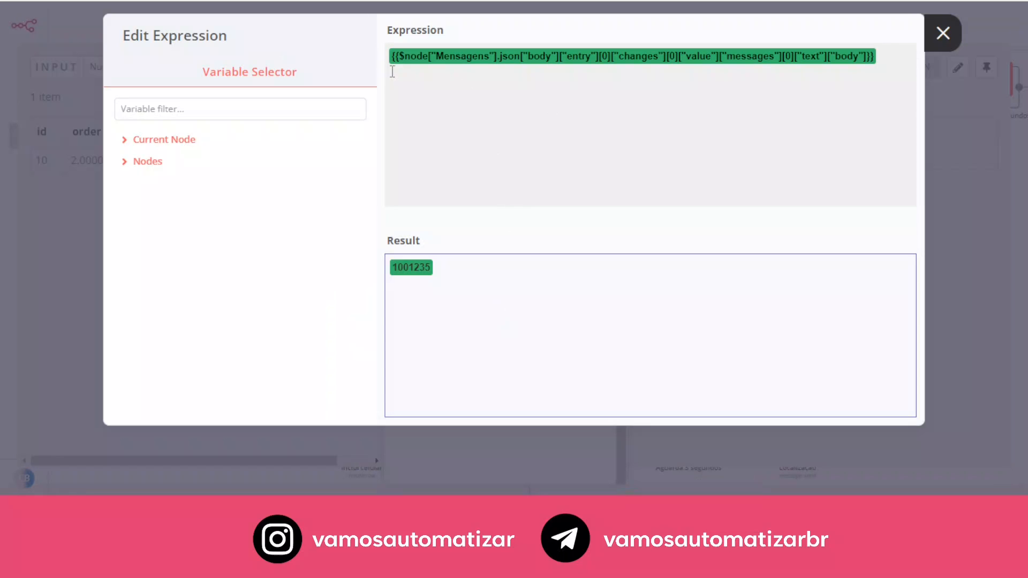
click(148, 143)
click(153, 144)
click(129, 163)
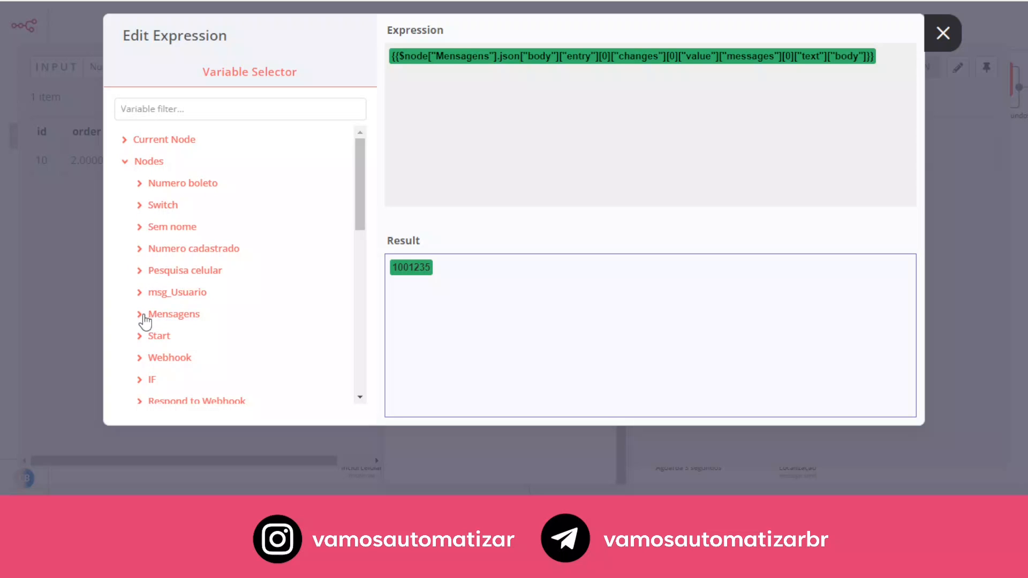
click(141, 315)
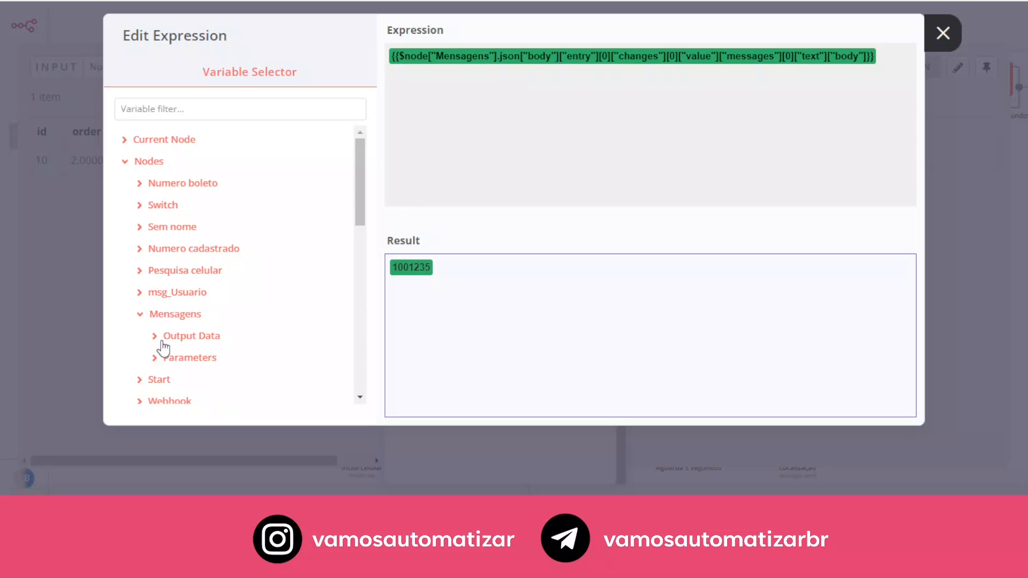
click(154, 336)
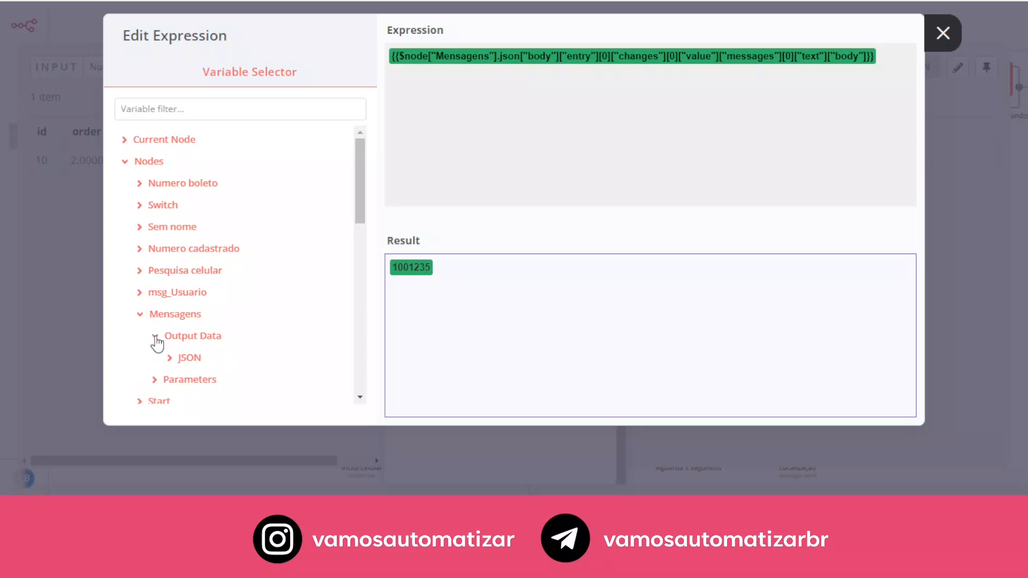
scroll(170, 335, down, 3)
click(171, 208)
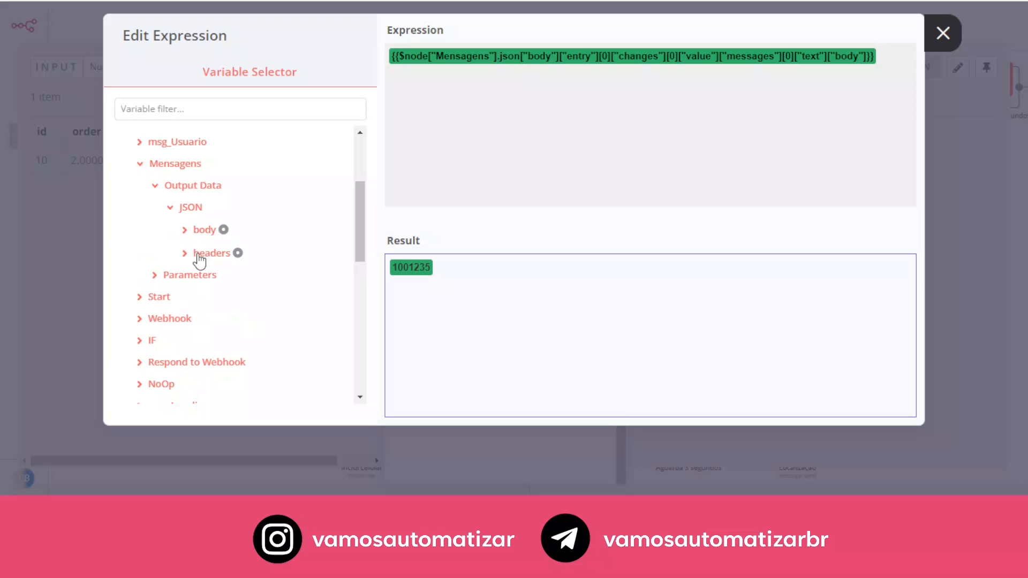
Step: Expand the Mensagens node's body output through the first entry and first change down to its value contents
click(184, 230)
click(200, 253)
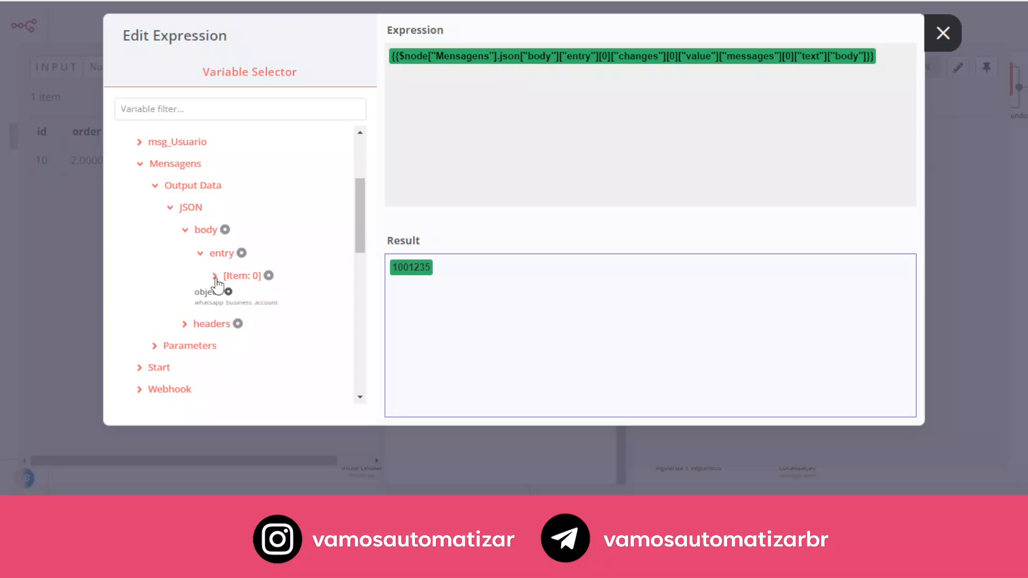
click(215, 276)
click(230, 299)
click(246, 322)
scroll(259, 300, down, 3)
click(261, 194)
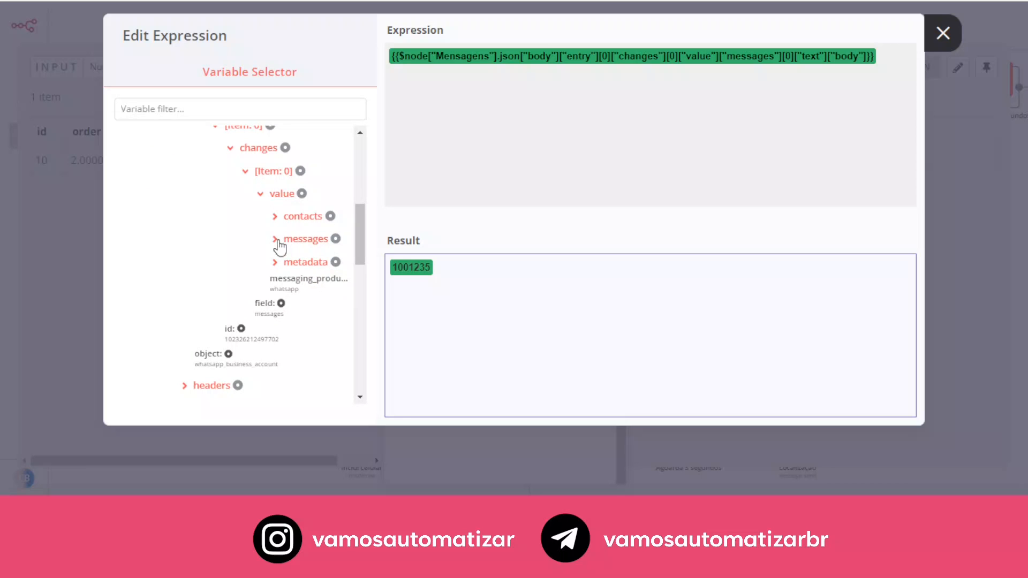
Step: Find the text body variable inside the first messages item, then close the expression editor and return to the canvas
click(276, 240)
click(295, 271)
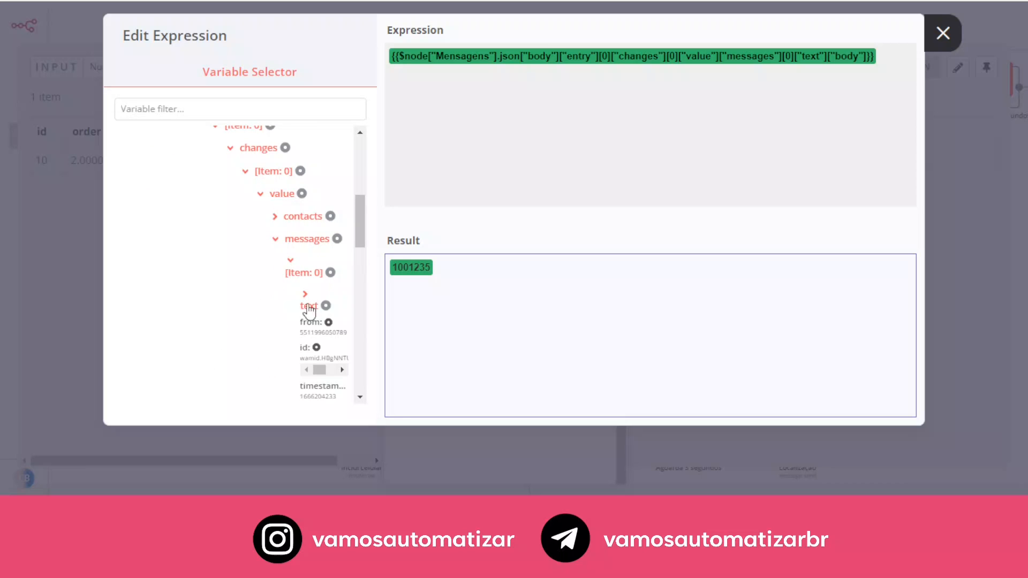
scroll(314, 326, down, 2)
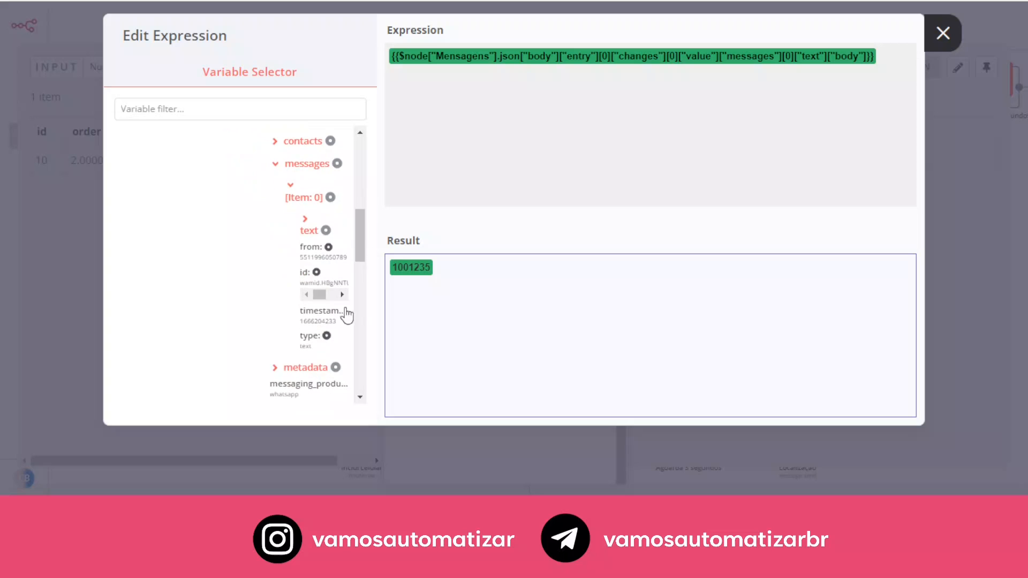
click(305, 222)
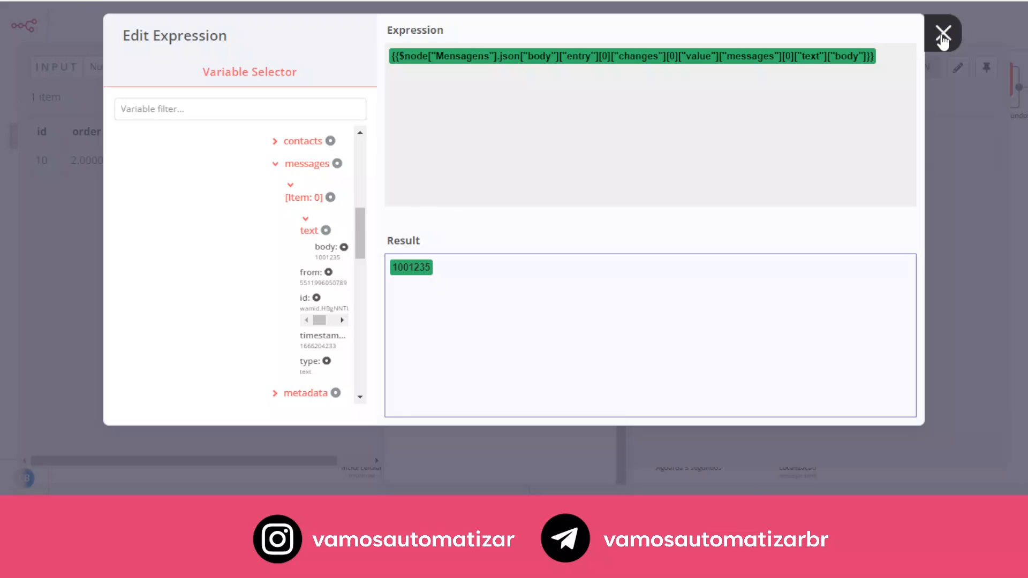
click(943, 34)
click(963, 27)
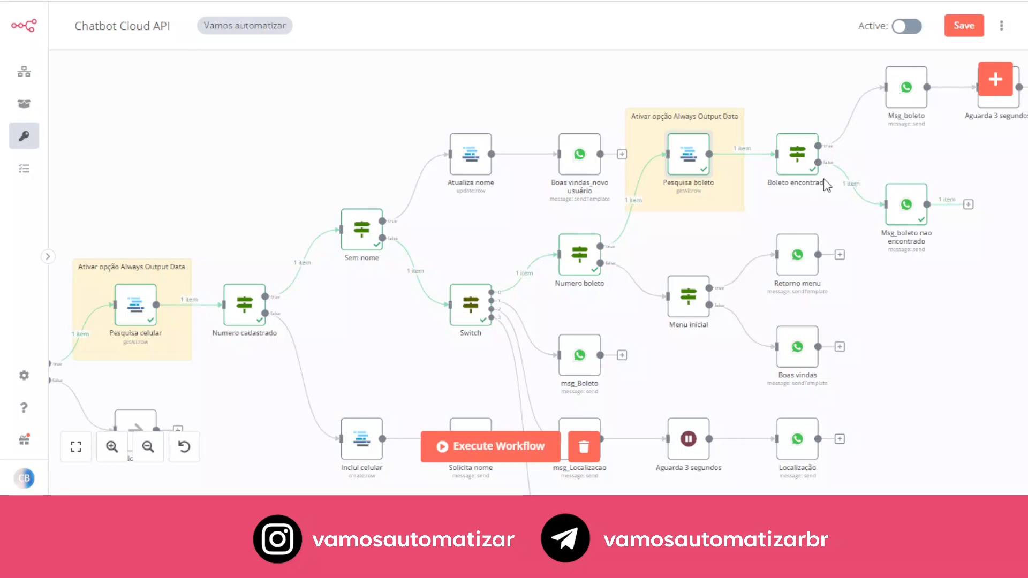
Step: Review the Msg_boleto nao encontrado node's send settings and text body expression, then return to the canvas
double_click(902, 212)
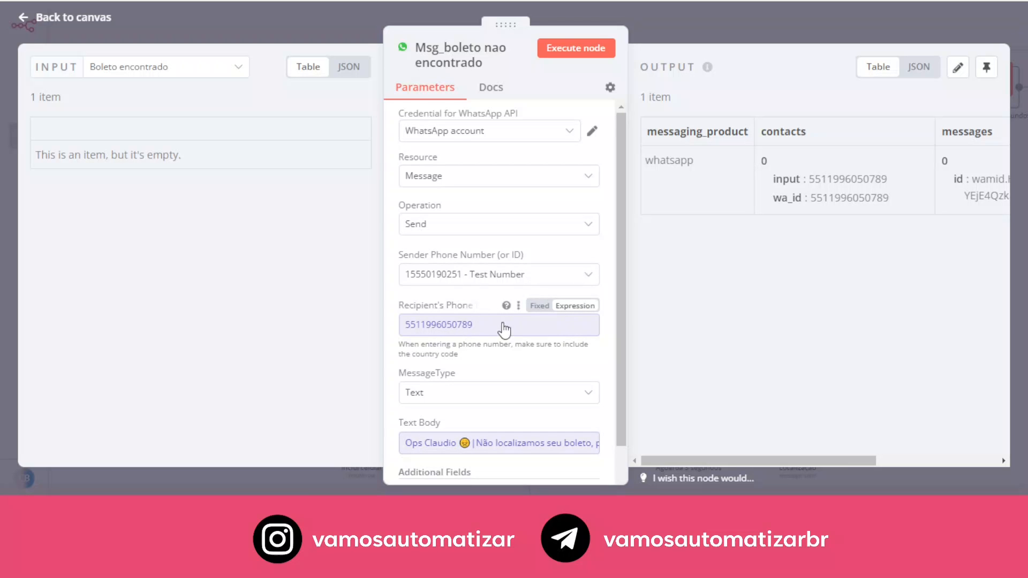
scroll(465, 335, down, 3)
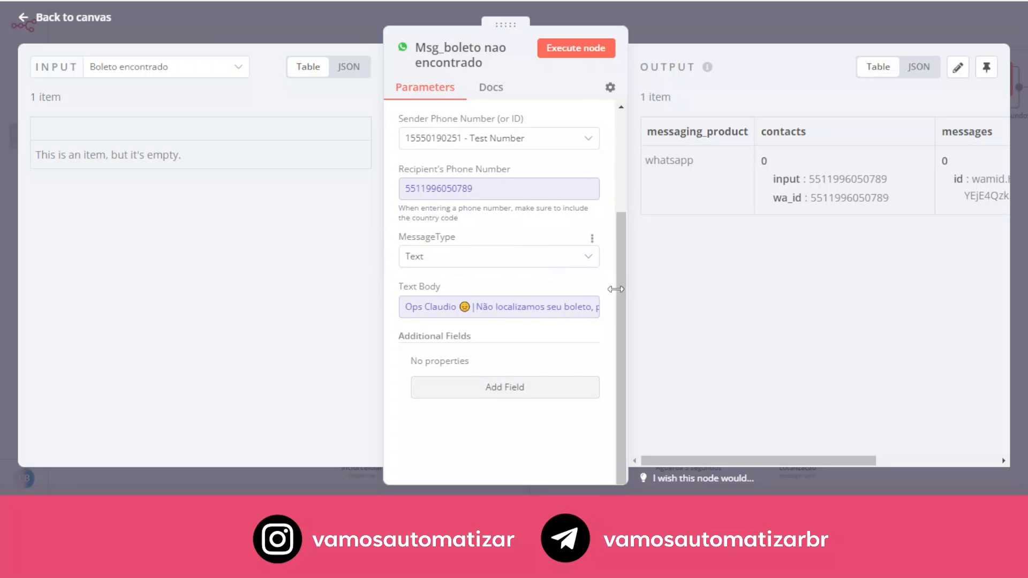
click(500, 308)
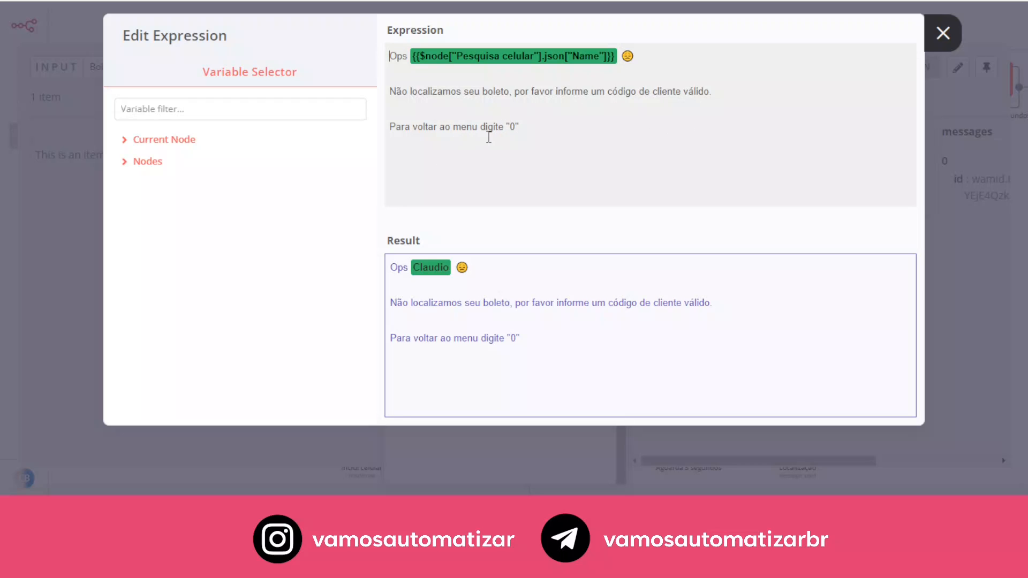
click(944, 34)
click(740, 24)
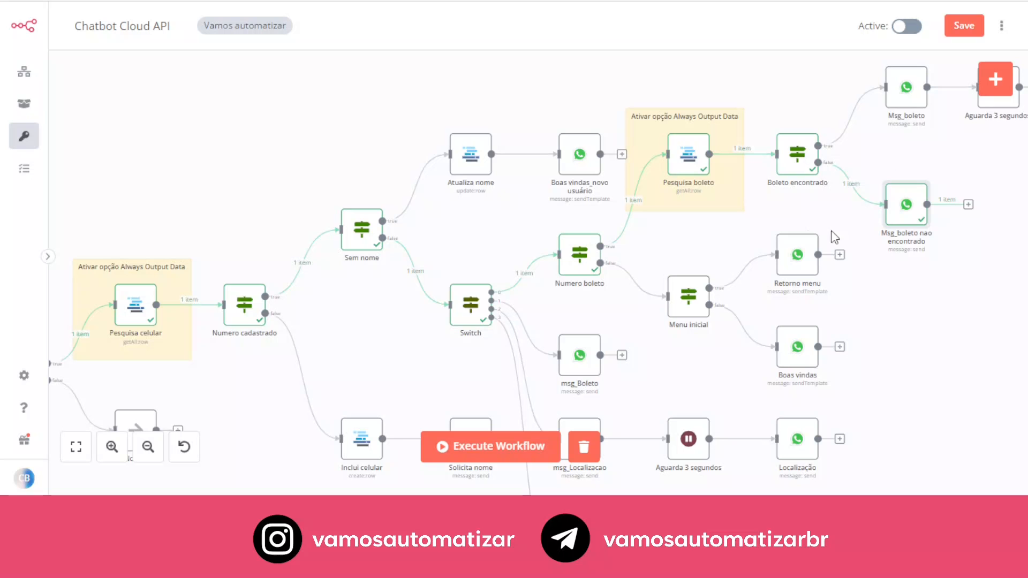
Step: Trace the executed path from Mensagens through Sem nome and Switch to Numero boleto, and inspect that node's Value 1 expression
drag(388, 535, 641, 476)
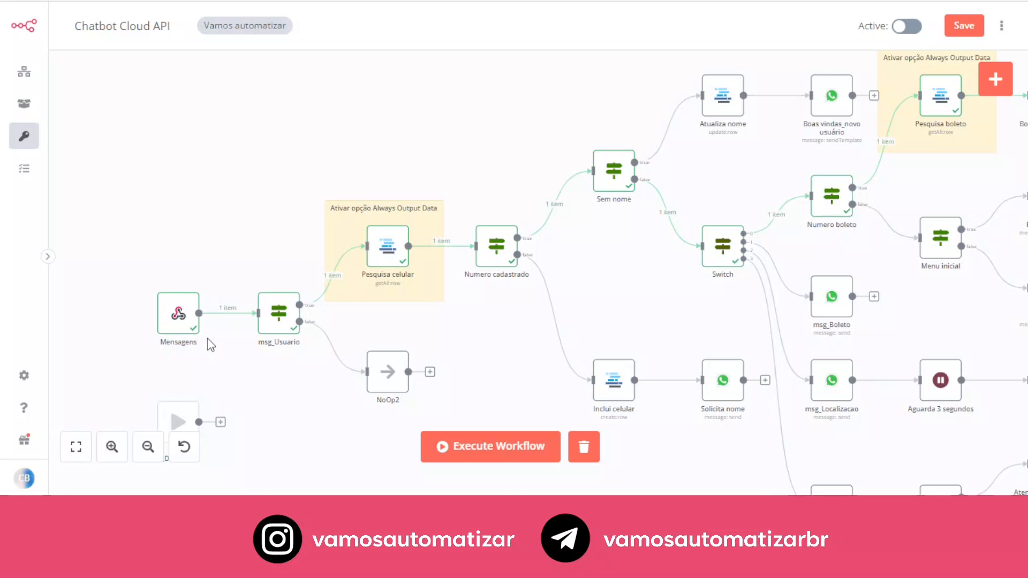
mouse_move(171, 328)
mouse_move(624, 198)
mouse_move(718, 252)
mouse_move(829, 220)
drag(932, 167, 691, 161)
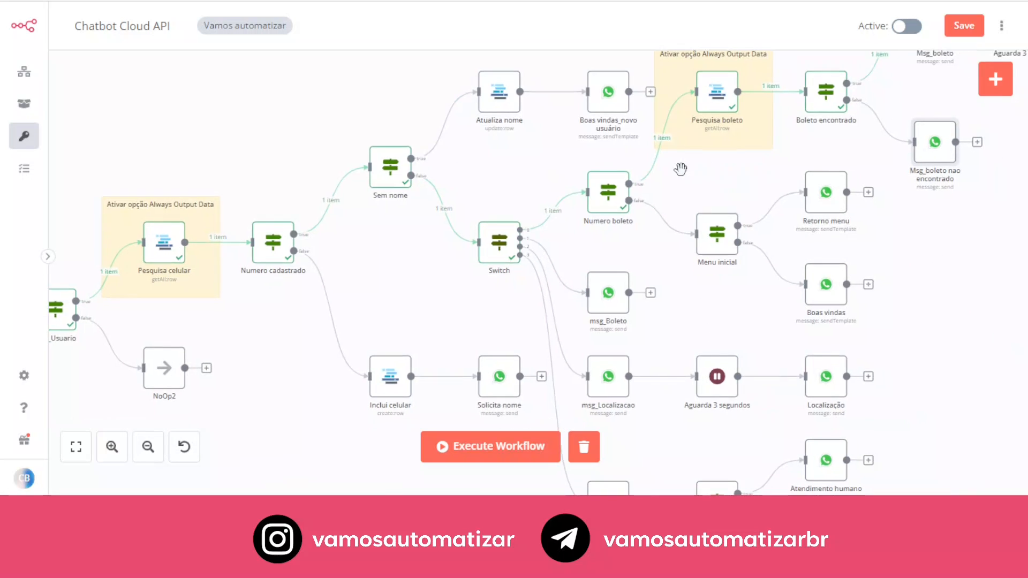
double_click(614, 206)
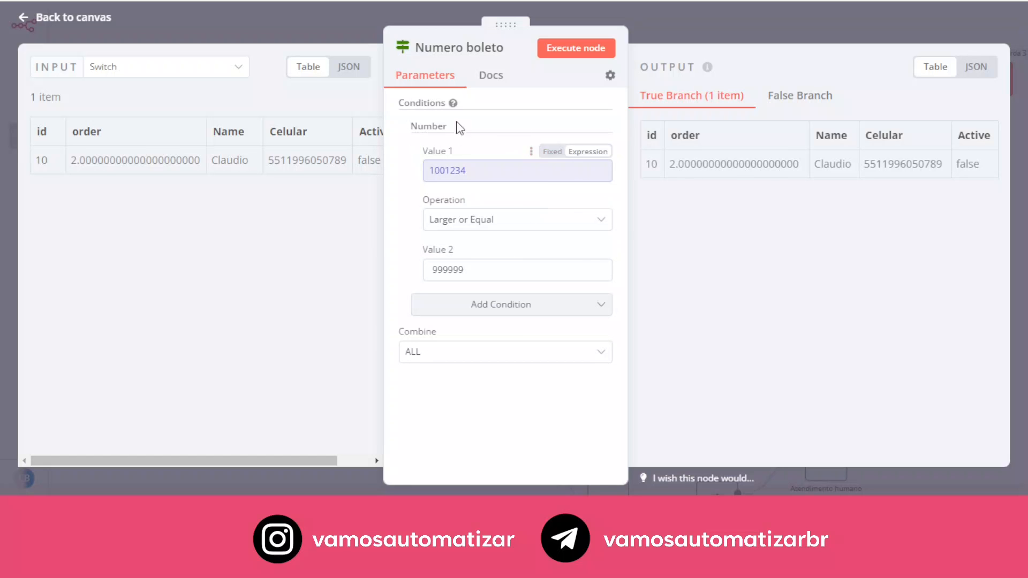
click(501, 174)
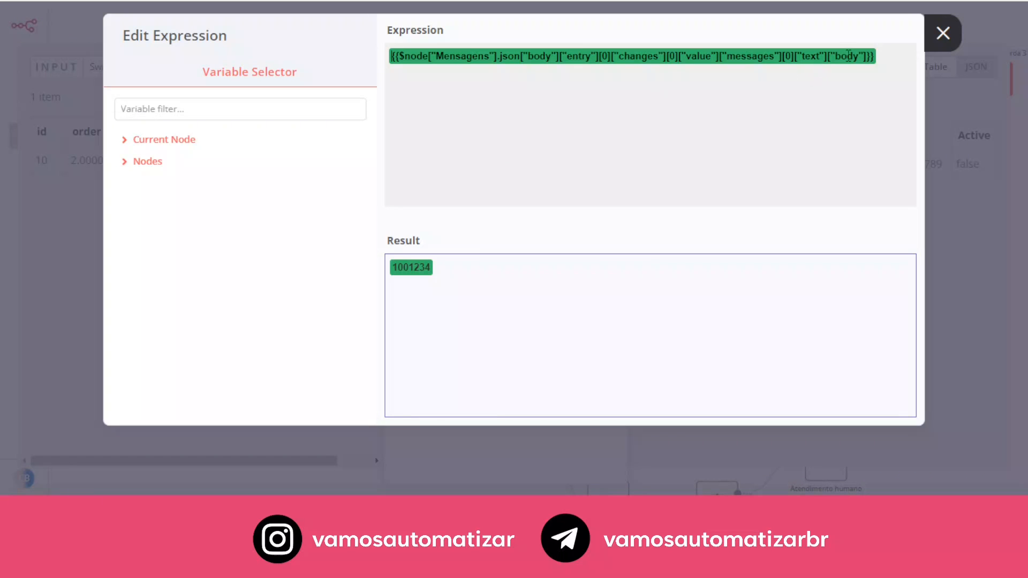
click(931, 35)
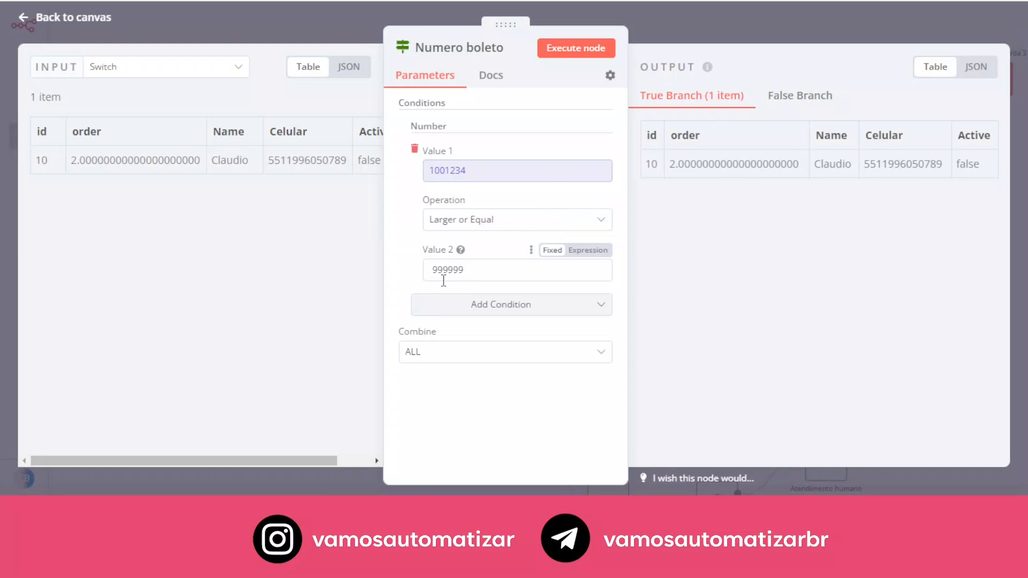
Step: Set the Numero boleto condition's operation to Larger, then return to the canvas and save the workflow
click(594, 223)
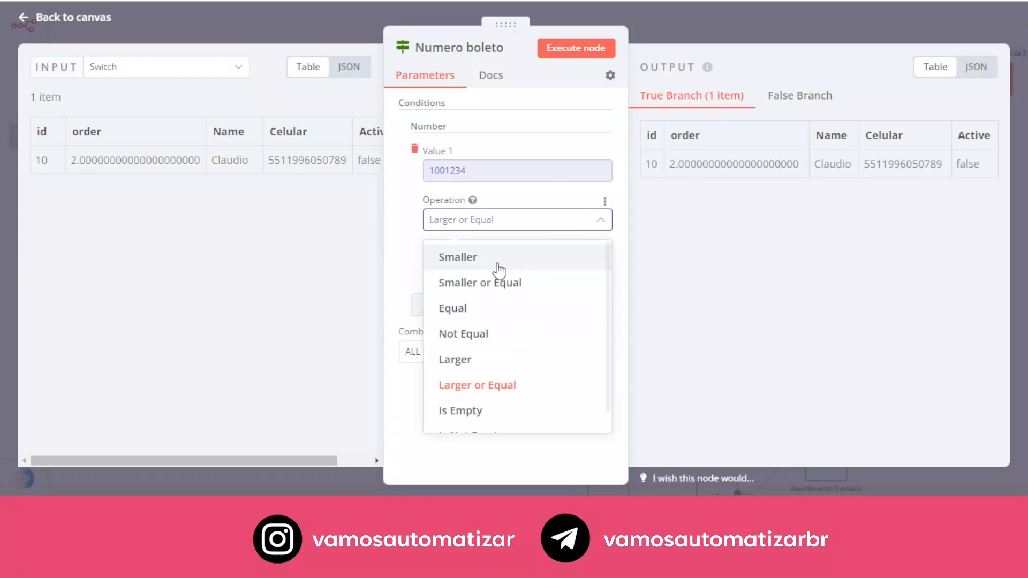
click(485, 360)
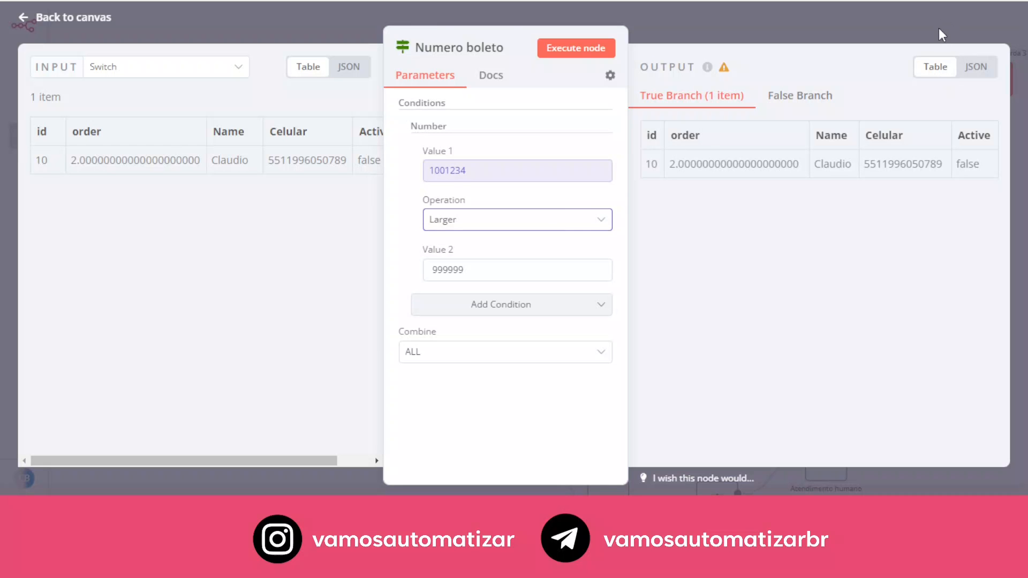
click(1003, 39)
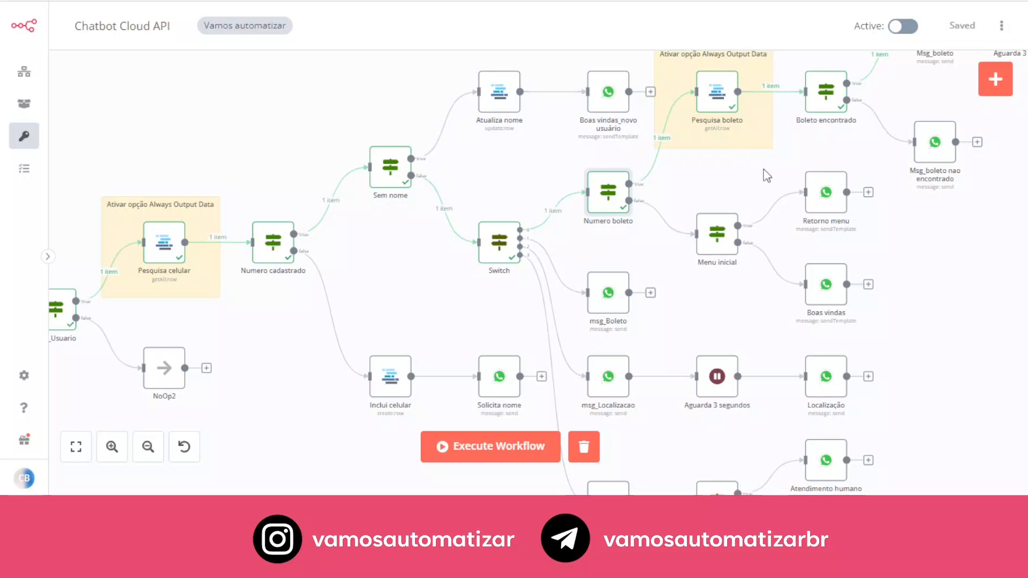
Step: Review the Boleto encontrado node's Is Not Empty condition and its Link value expression, then return to the canvas
drag(797, 153, 681, 177)
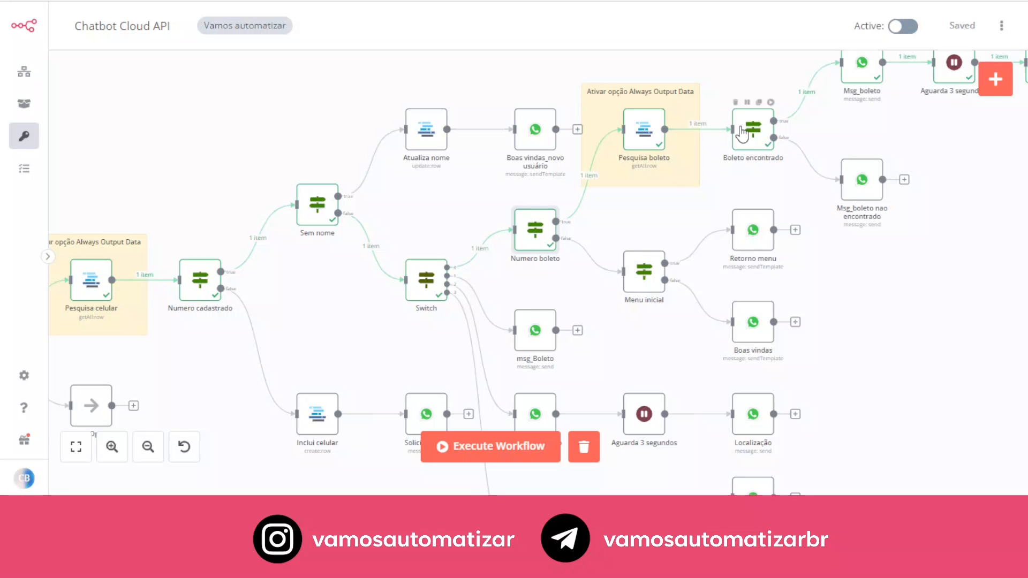
double_click(720, 161)
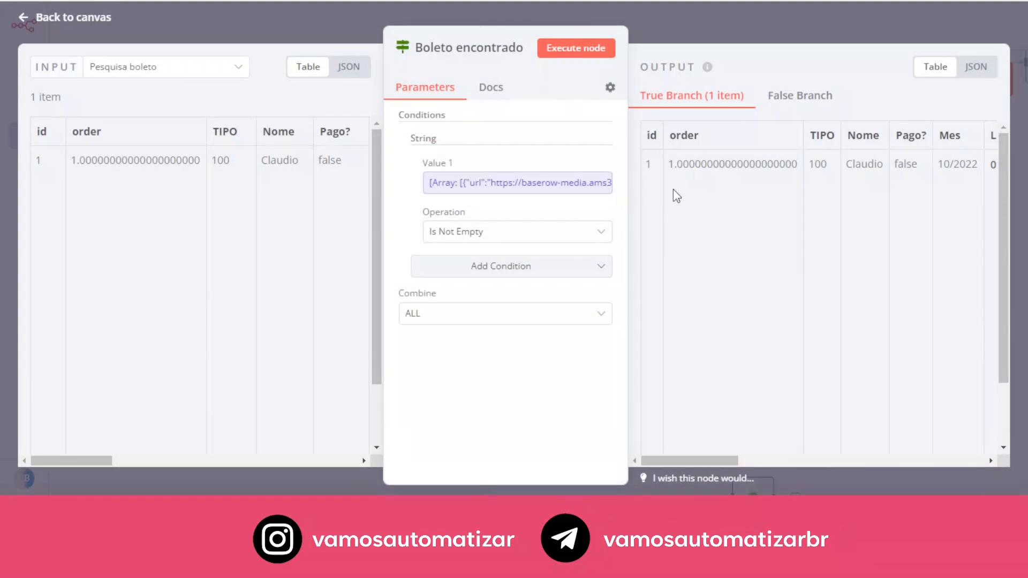
click(537, 189)
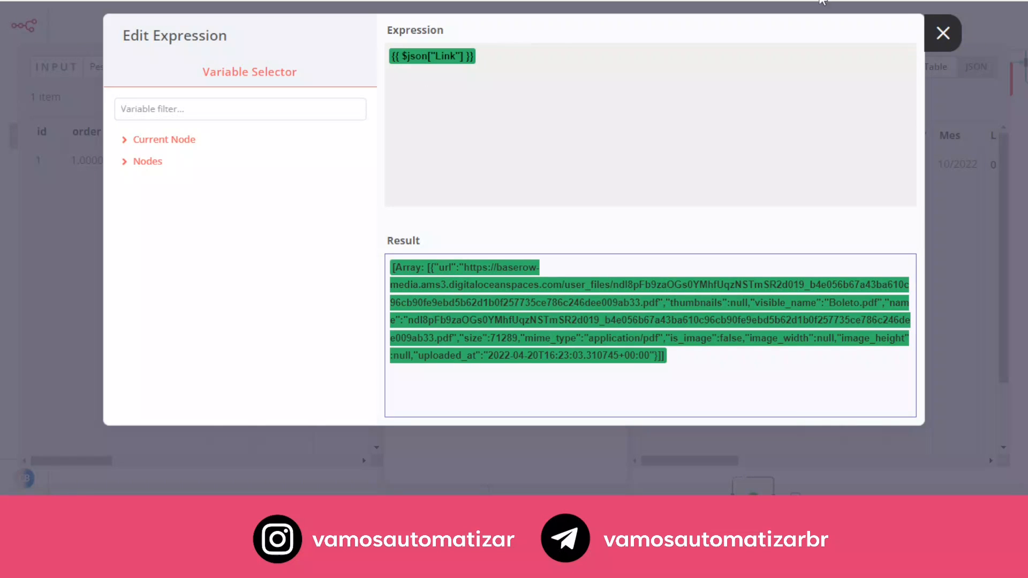
click(949, 24)
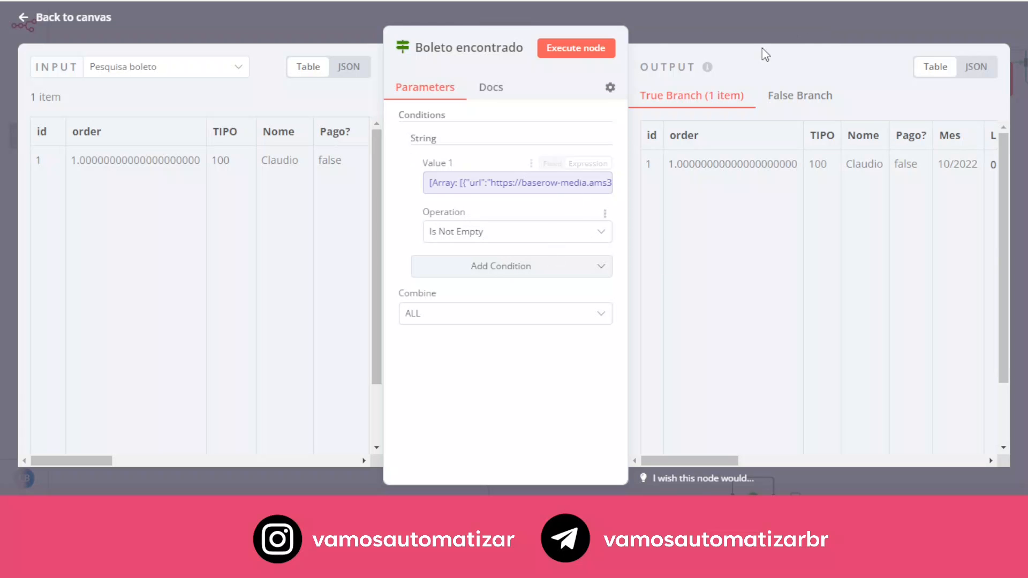
click(805, 16)
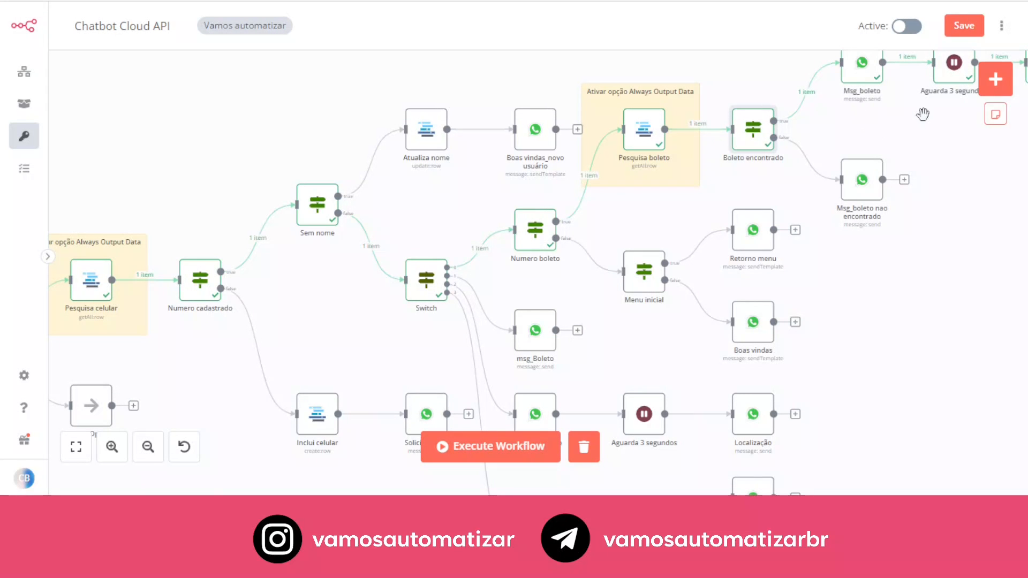
Step: Review the Msg_boleto node's text body expression and the following Aguarda 3 segundos node's wait settings, then return to the canvas
drag(908, 146, 762, 198)
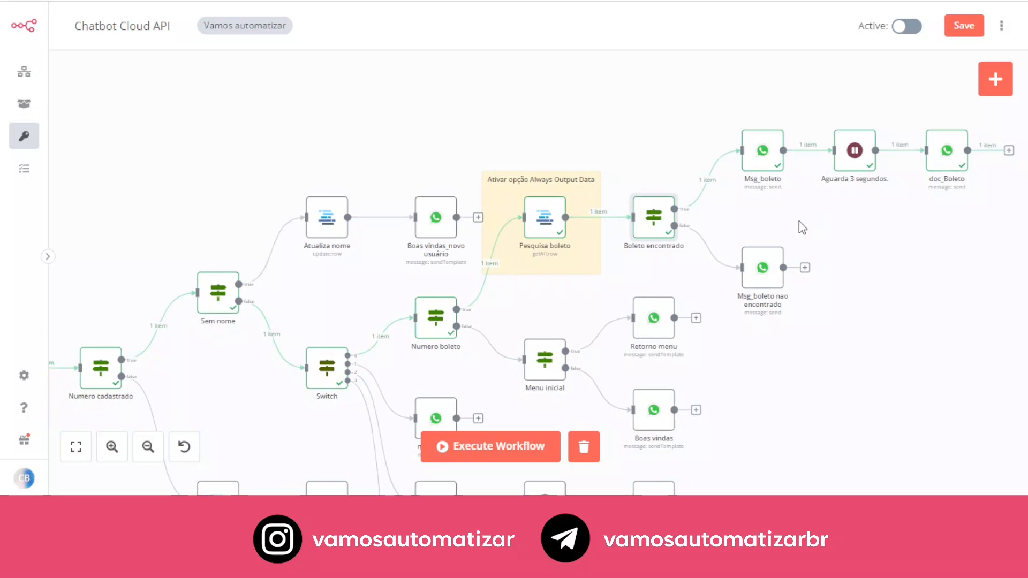
mouse_move(774, 169)
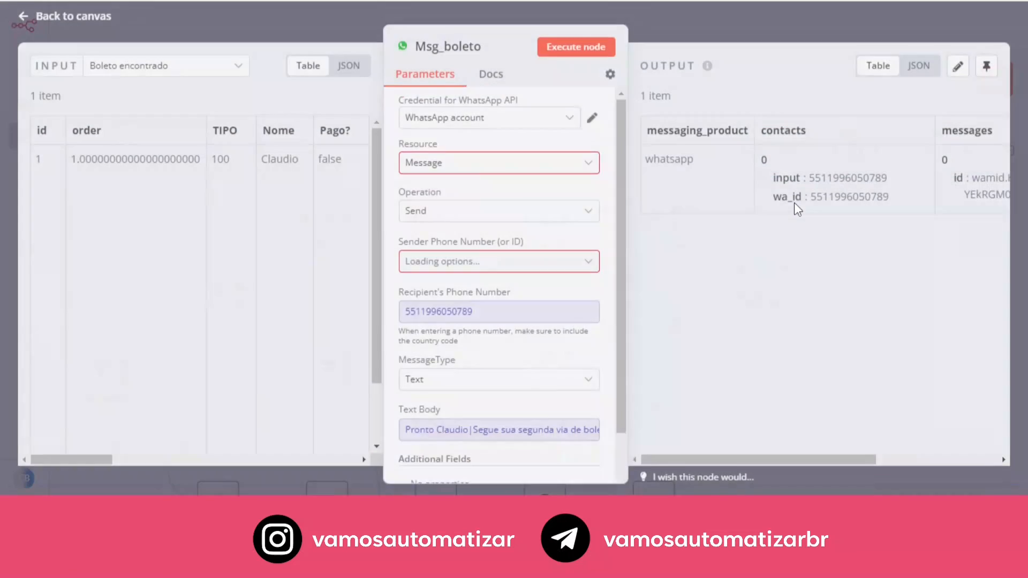
double_click(773, 159)
scroll(522, 434, down, 2)
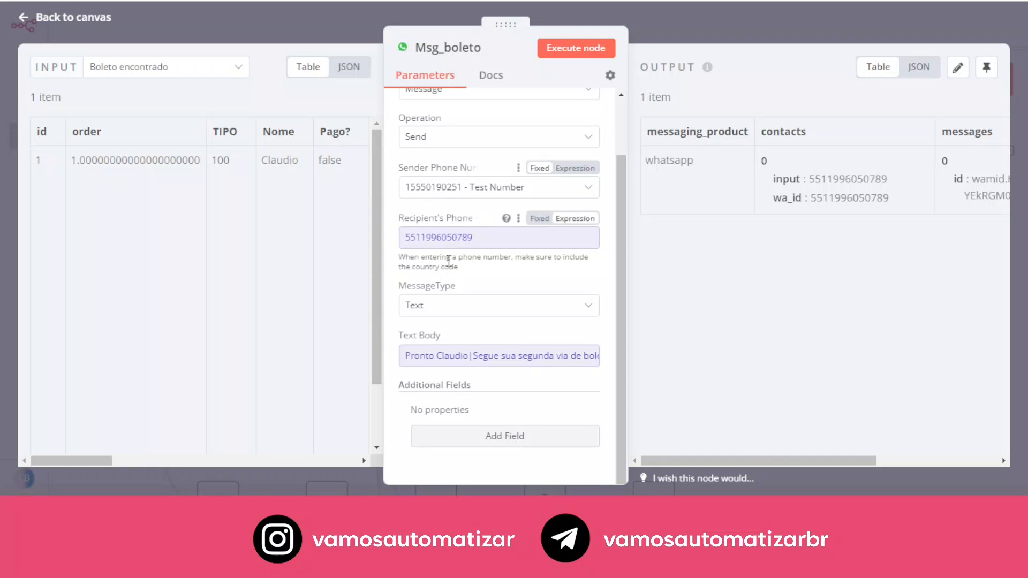
scroll(456, 359, down, 1)
click(451, 296)
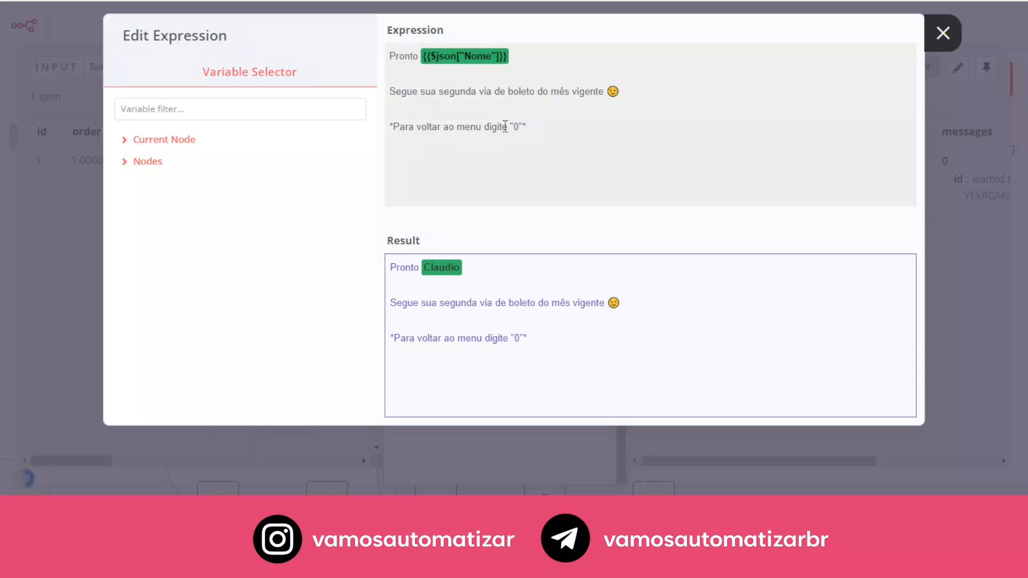
click(942, 35)
click(801, 25)
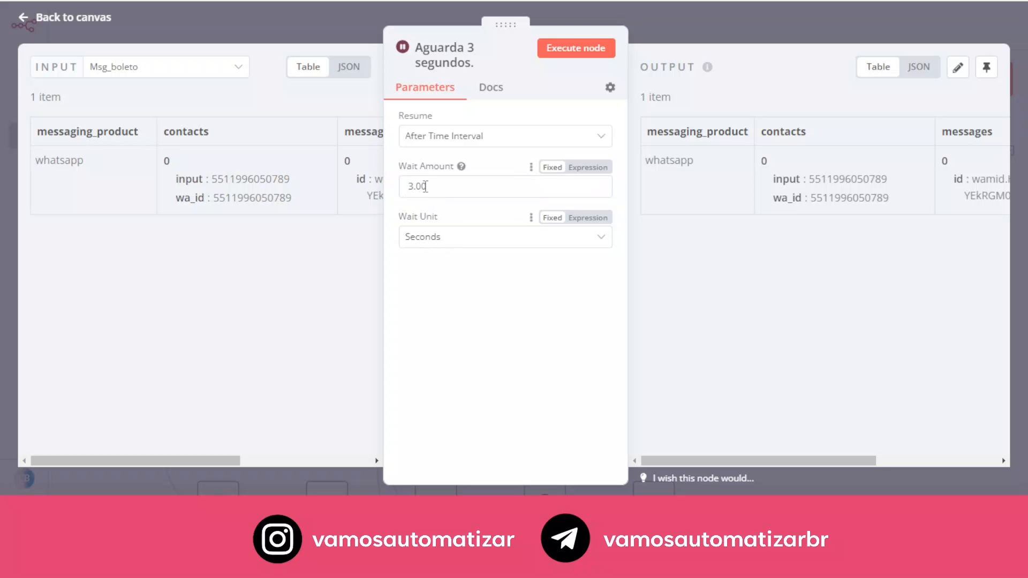
click(778, 35)
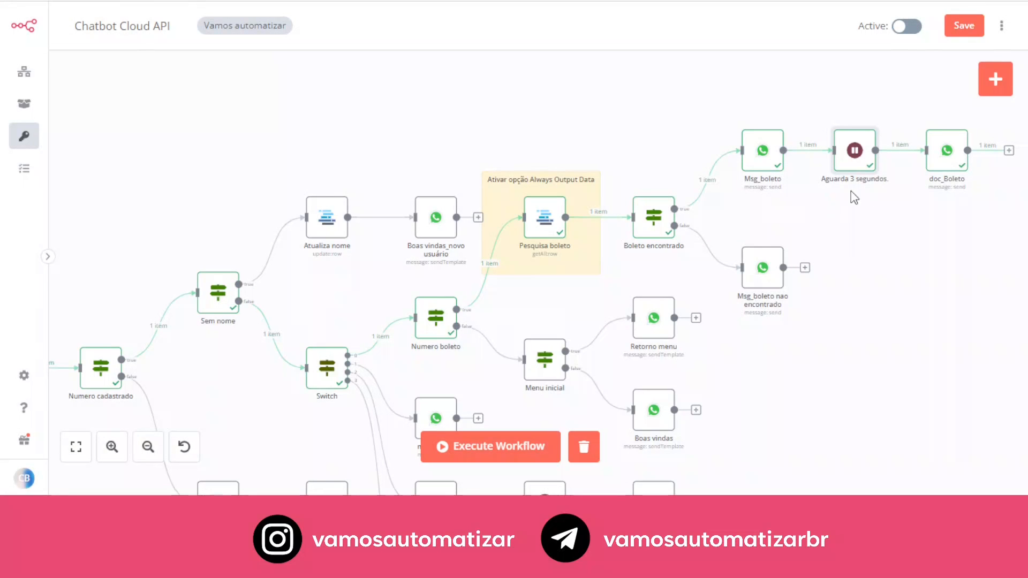
Step: Review the doc_Boleto node's document link settings and Filename expression, then return to the canvas
double_click(974, 180)
scroll(460, 365, down, 3)
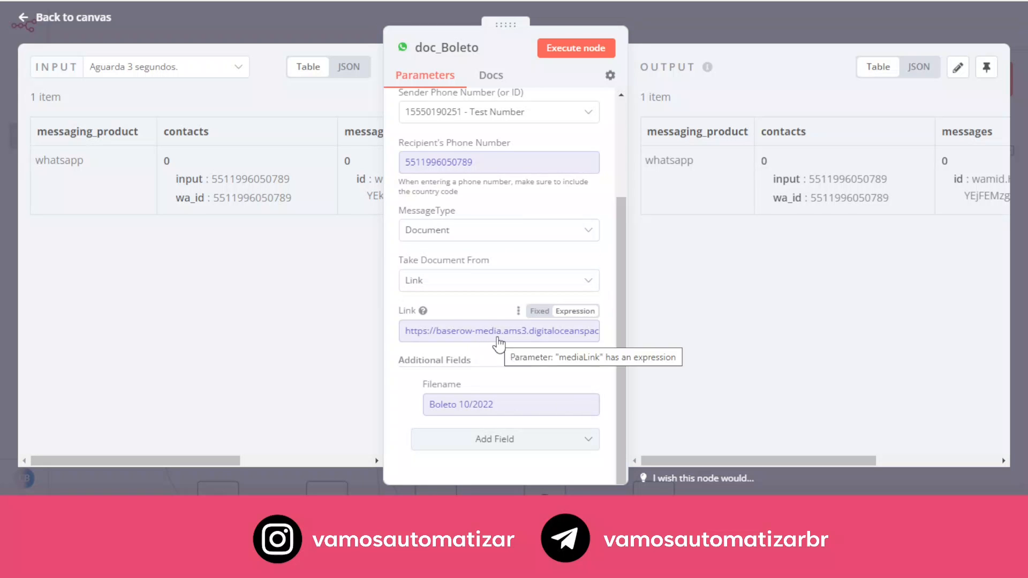
click(452, 405)
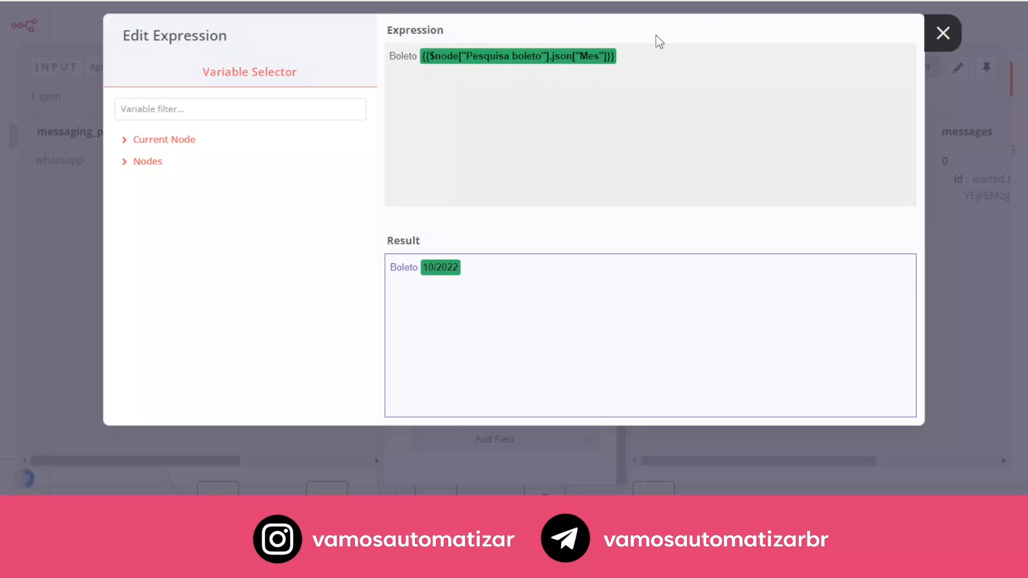
click(941, 33)
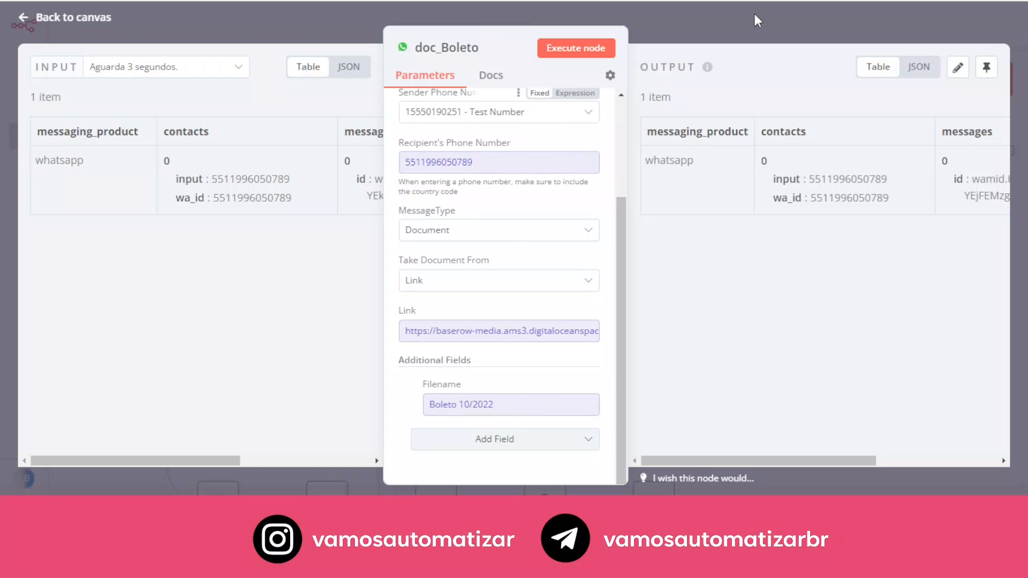
click(776, 25)
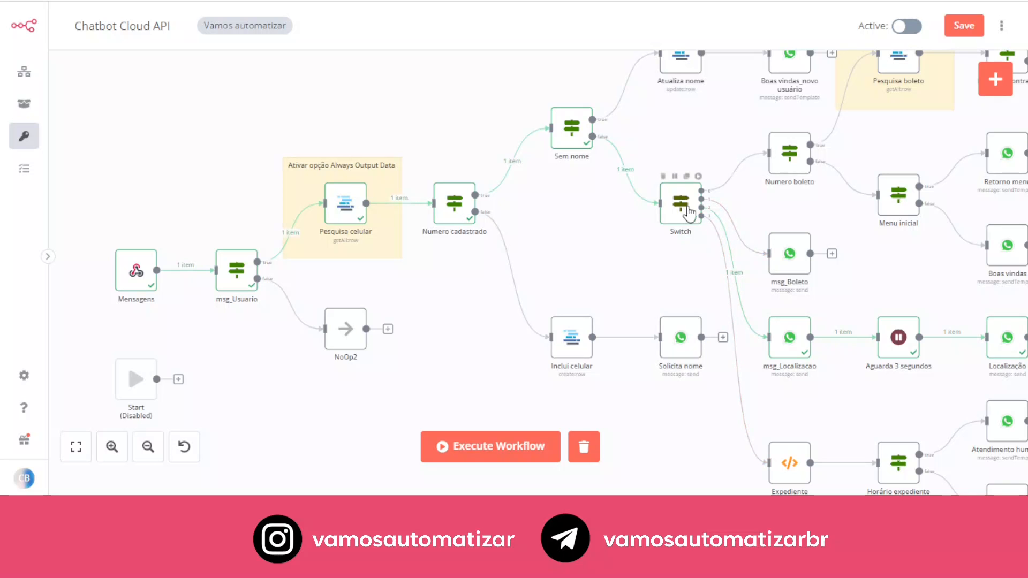
Step: Review the msg_Localizacao node's message settings and Text Body expression, then return to the canvas
mouse_move(705, 217)
mouse_move(788, 354)
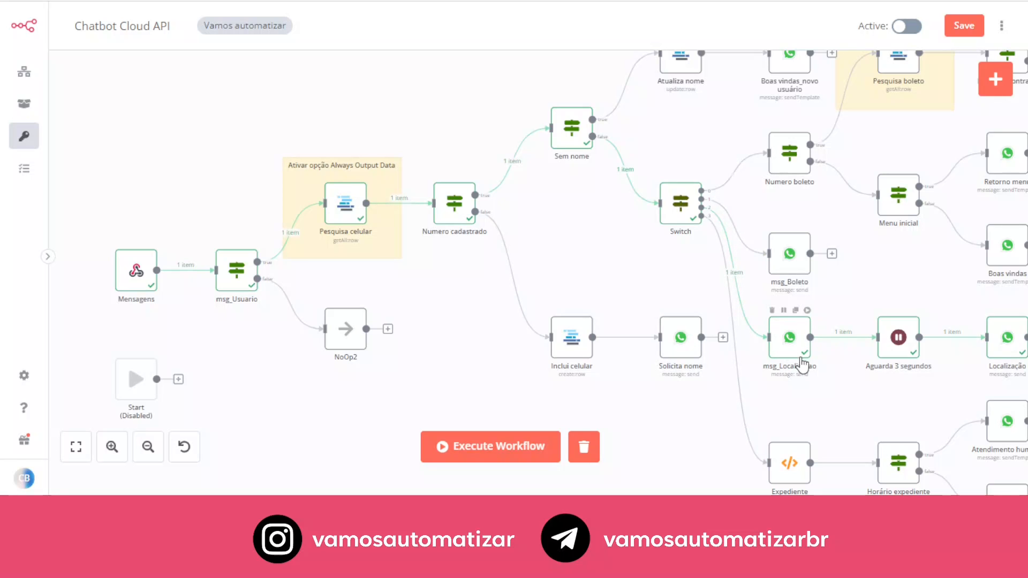
double_click(791, 348)
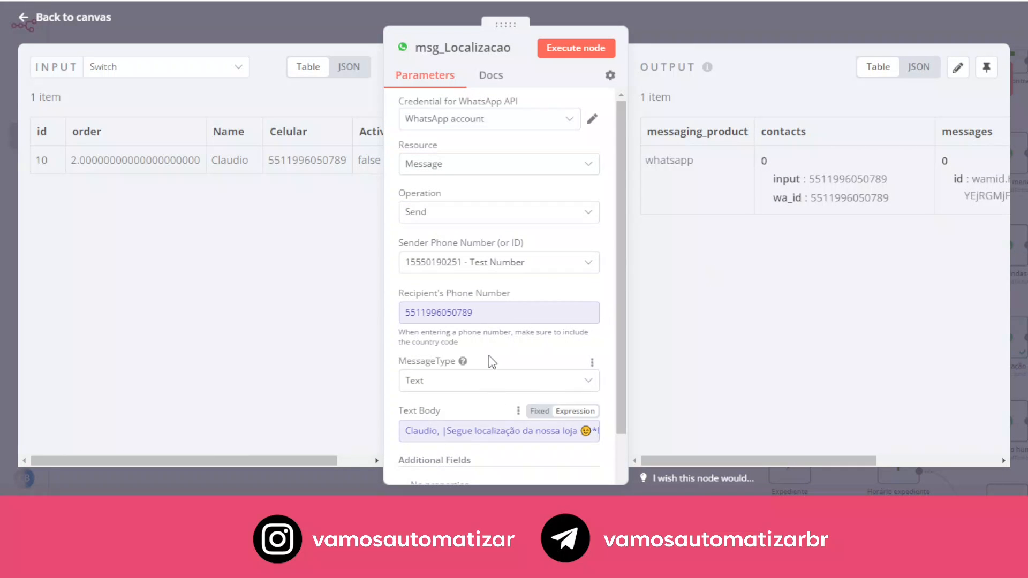
scroll(471, 282, down, 2)
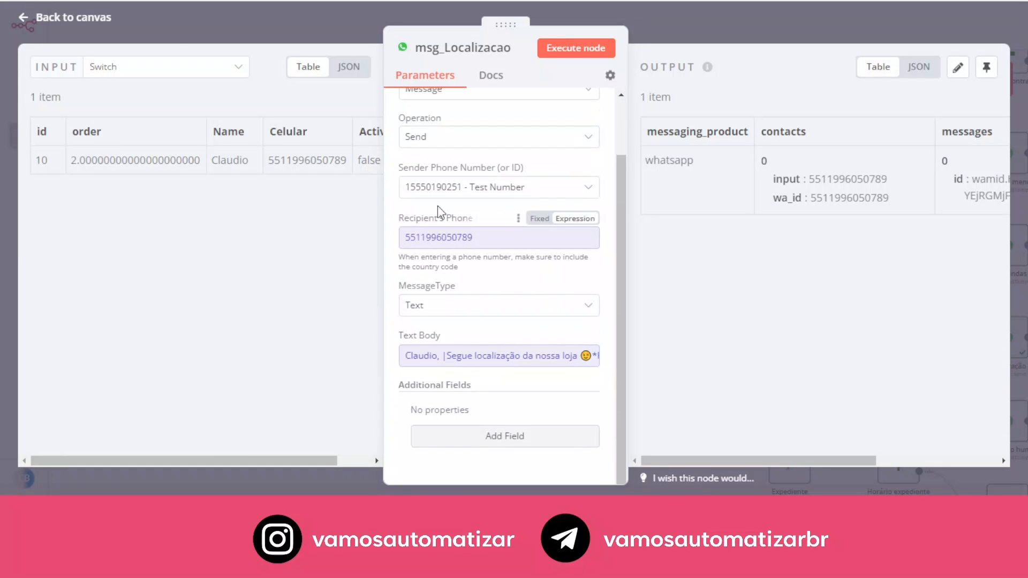
click(488, 359)
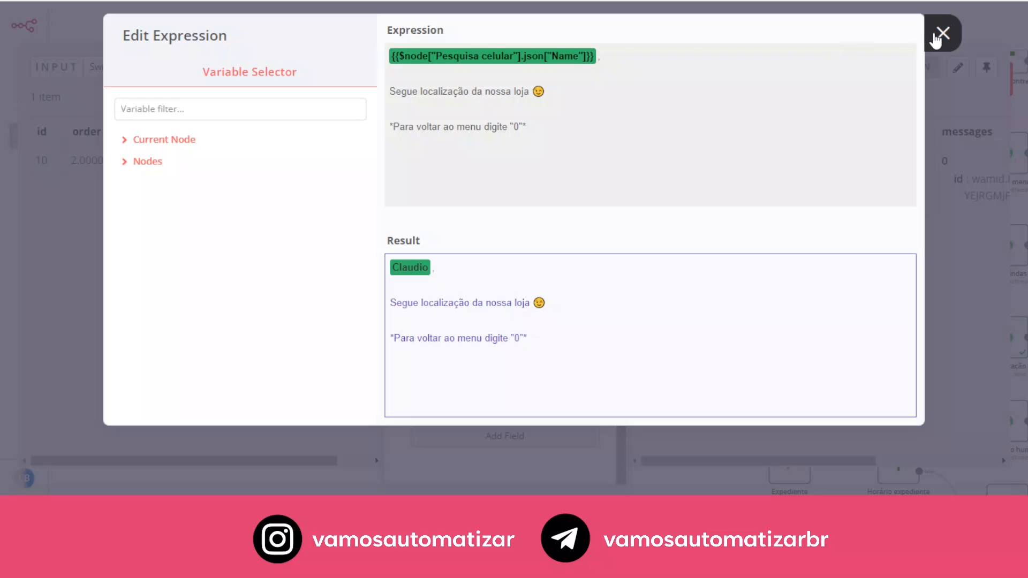
click(942, 34)
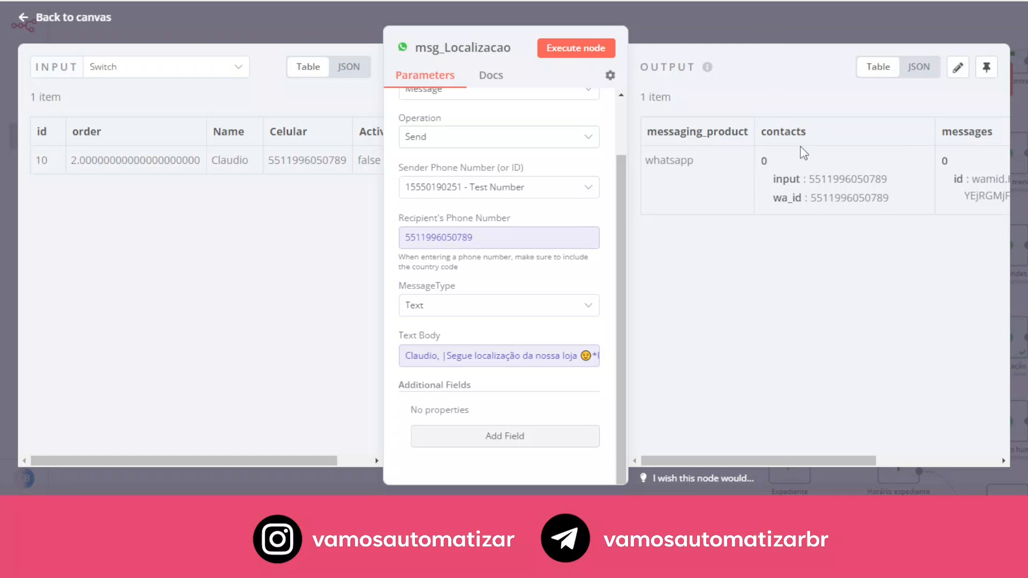
key(Escape)
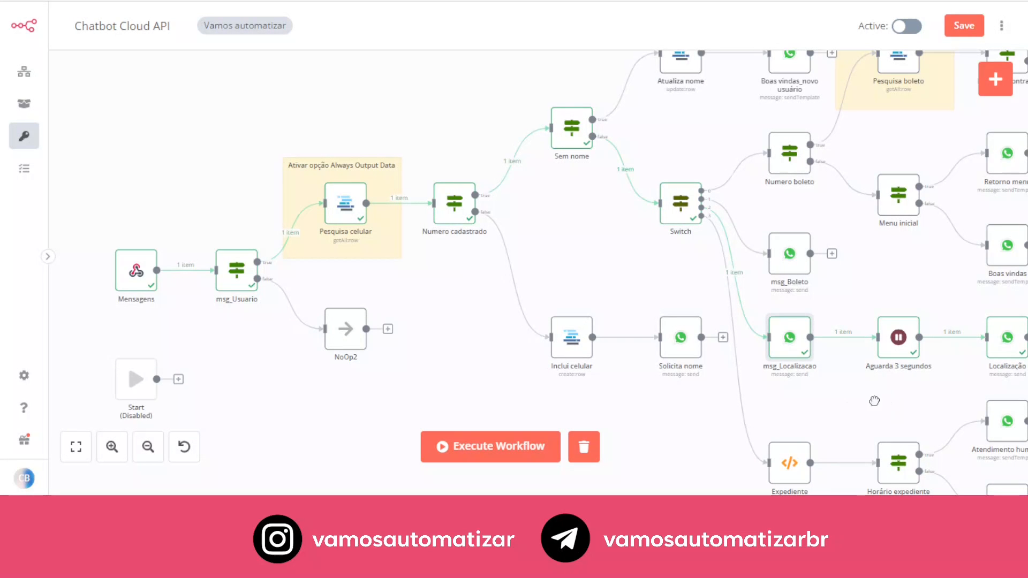
Step: Review the wait settings of the Aguarda 3 segundos node between msg_Localizacao and Localização, then return to the canvas
drag(875, 401, 762, 408)
click(762, 364)
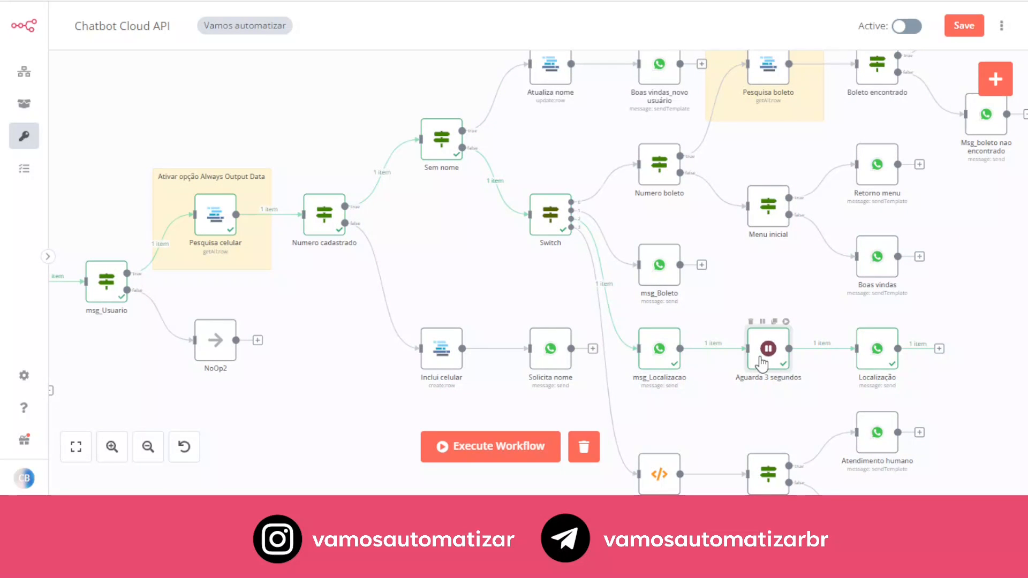
double_click(762, 364)
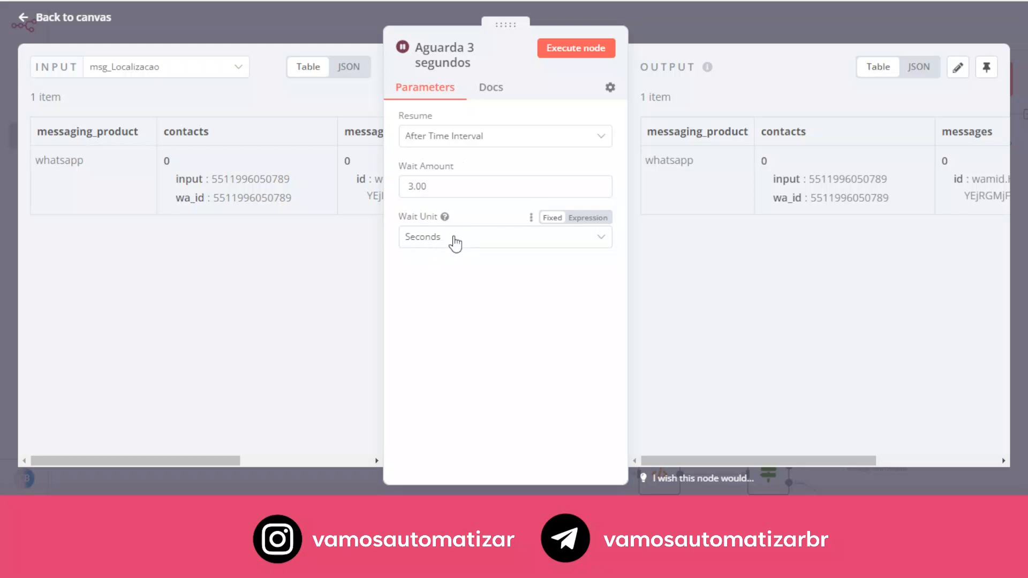
click(759, 32)
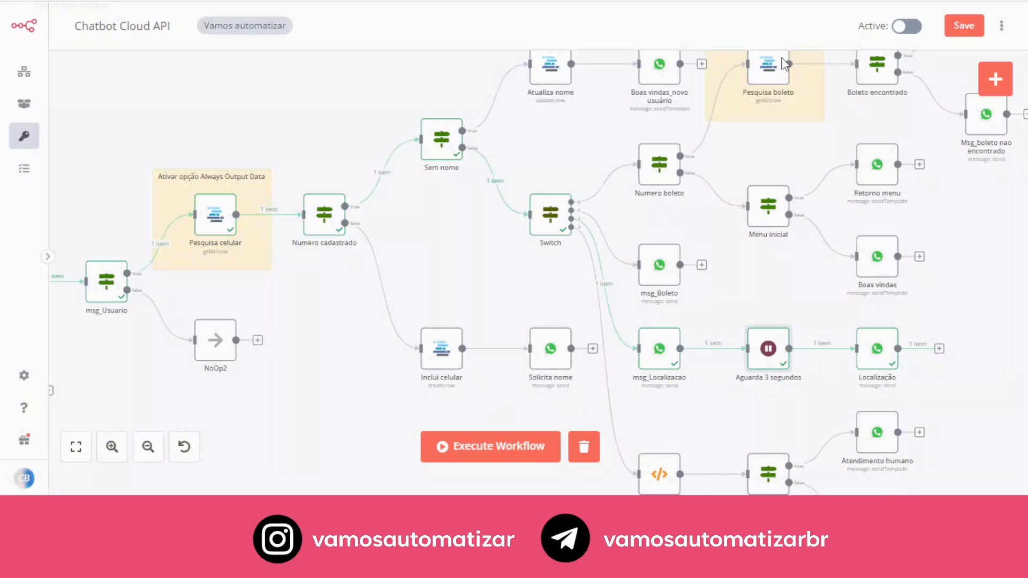
Step: Review the Localização node's Location message type, longitude, latitude, name and address fields, then return to the canvas
double_click(878, 351)
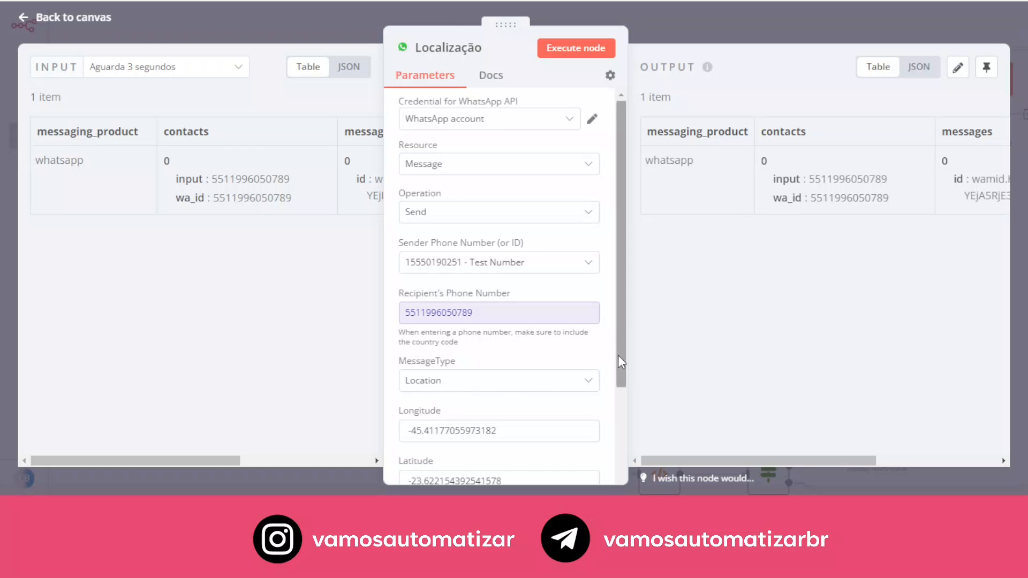
drag(618, 346, 624, 420)
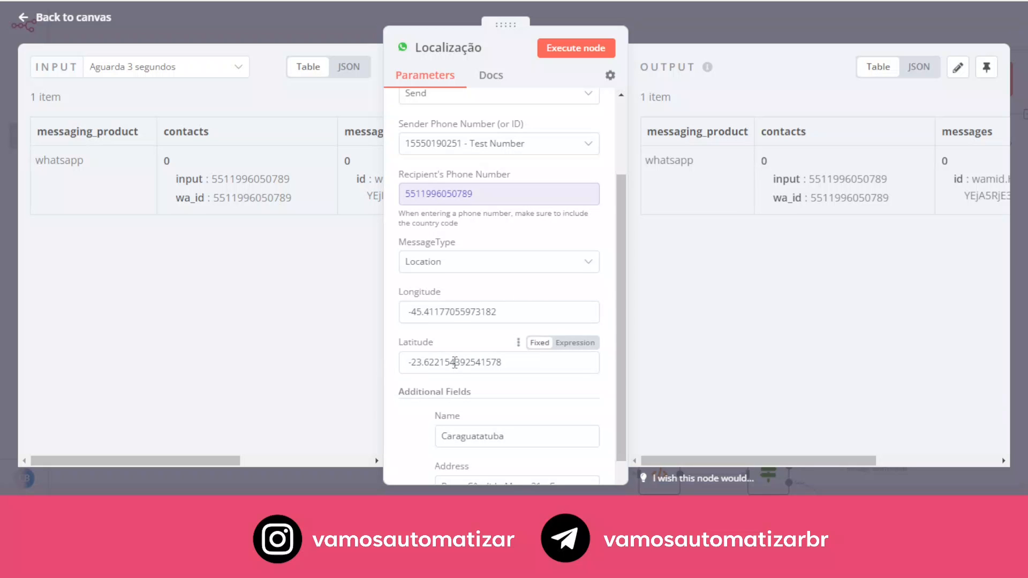
drag(619, 339, 613, 418)
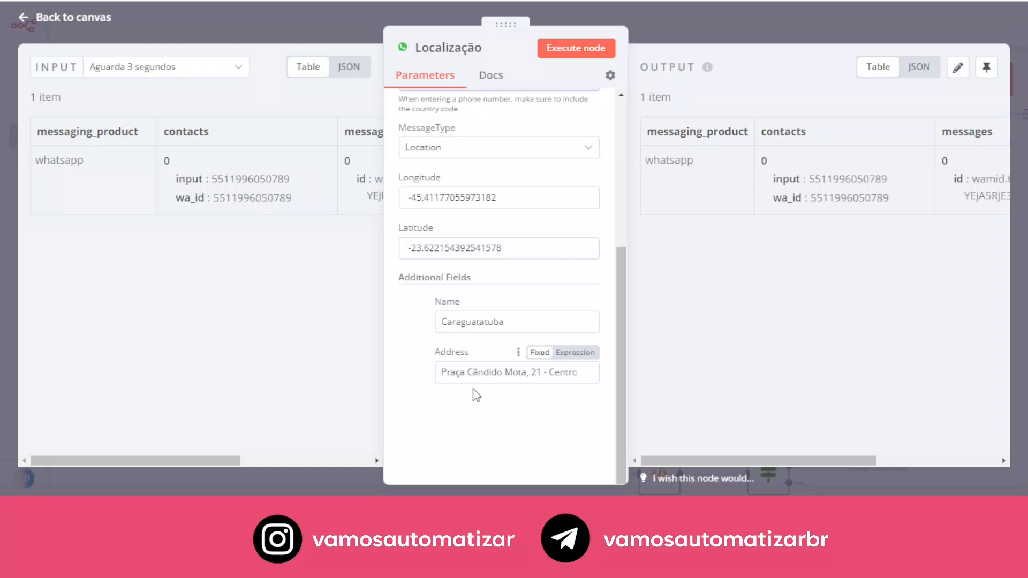
click(725, 23)
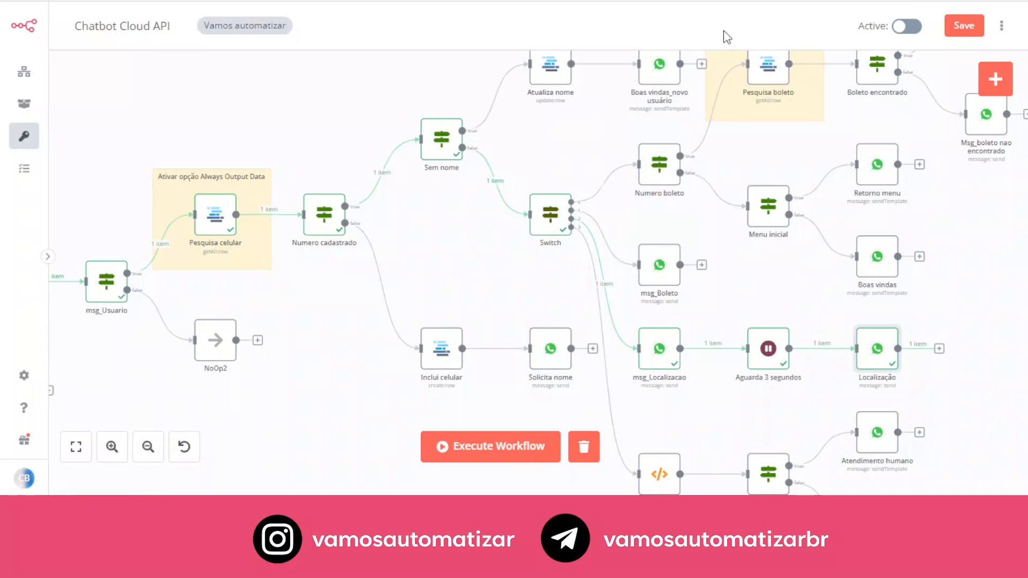
mouse_move(647, 358)
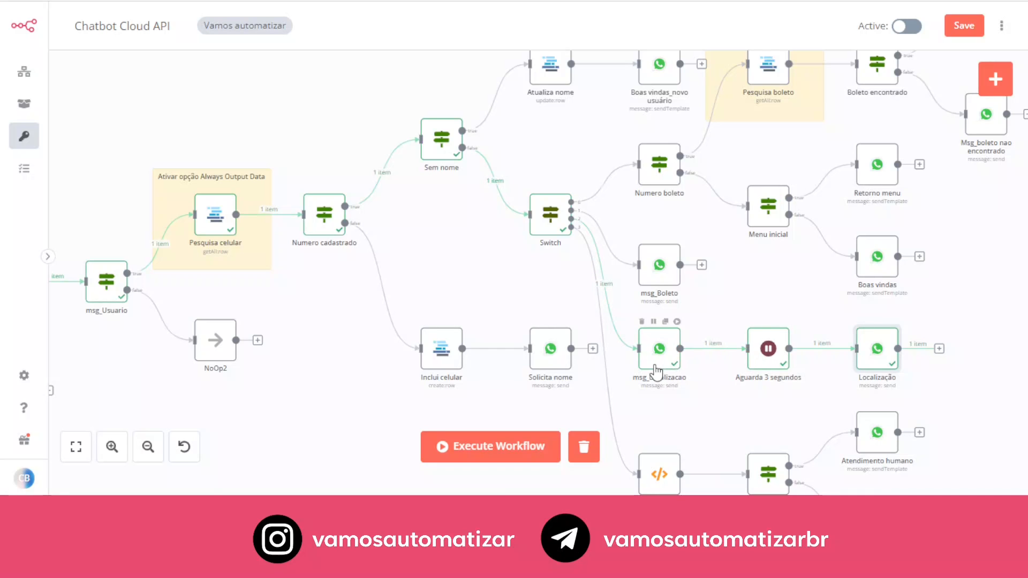
mouse_move(889, 361)
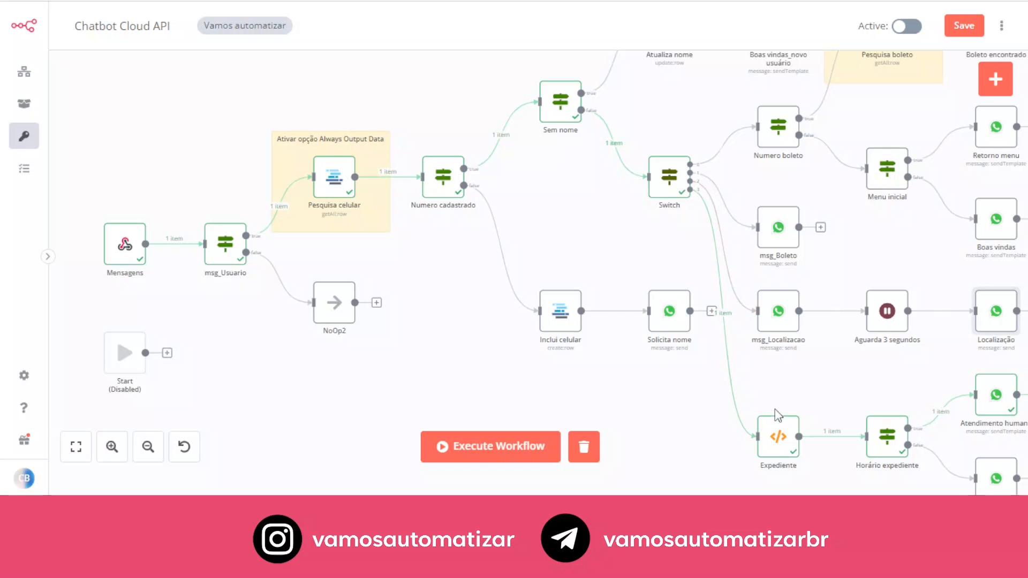
Step: Review the JavaScript code in the Expediente node that sets periodo and hora, then return to the canvas
drag(839, 378, 735, 373)
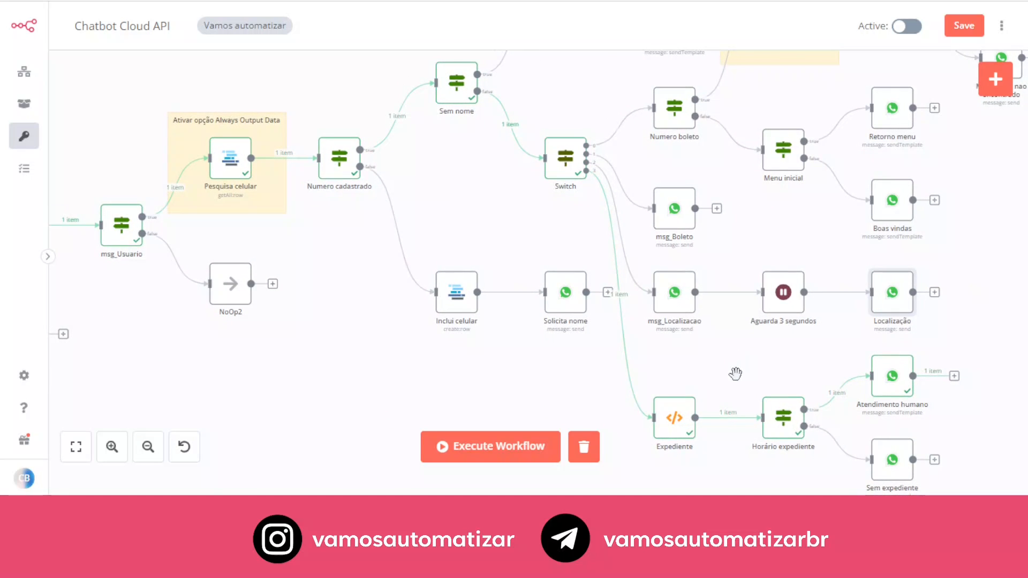
double_click(659, 426)
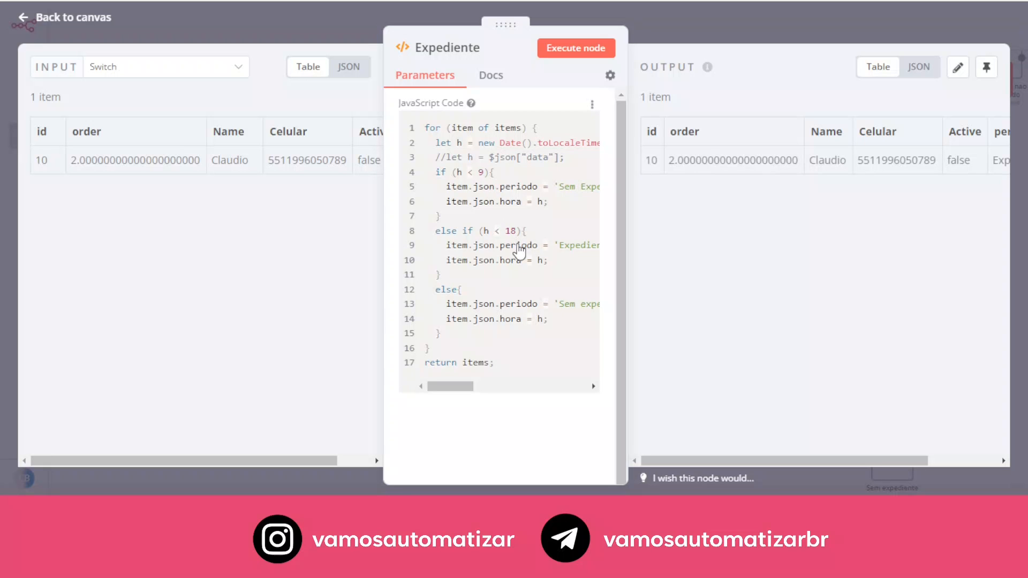
click(722, 30)
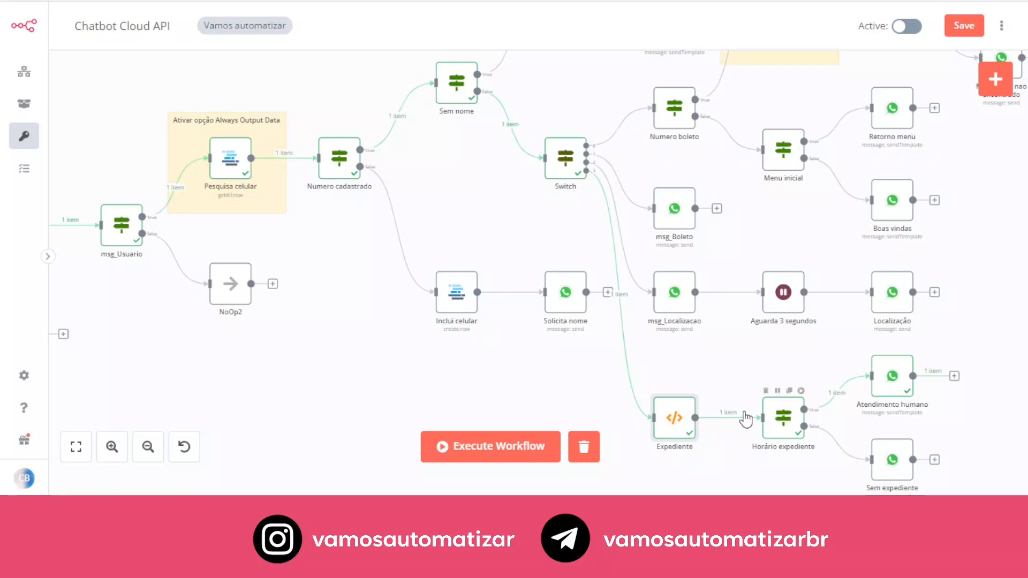
Step: Review the Horário expediente node's Equal condition and its Value 1 expression, then return to the canvas
double_click(785, 417)
click(510, 191)
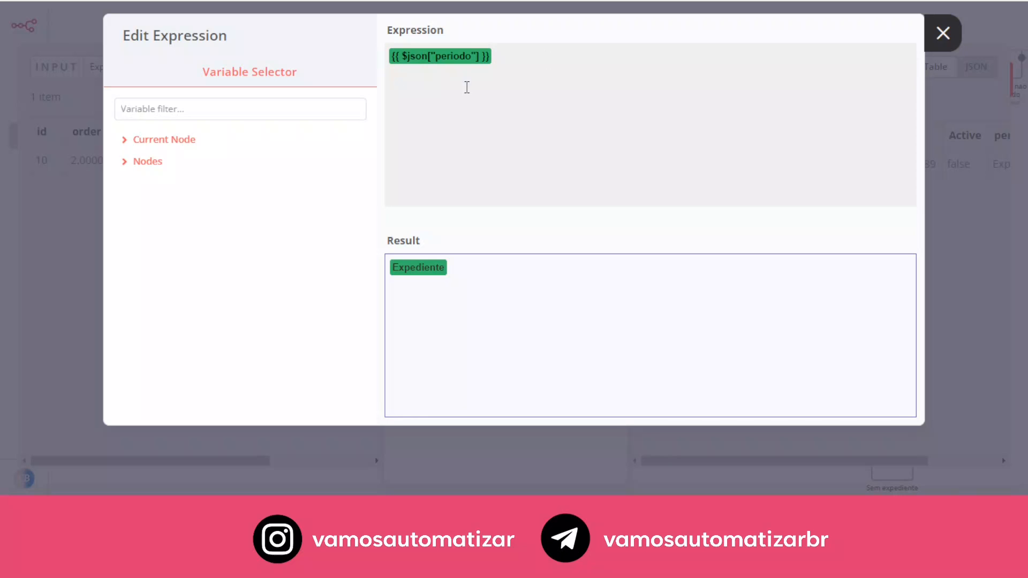
click(943, 33)
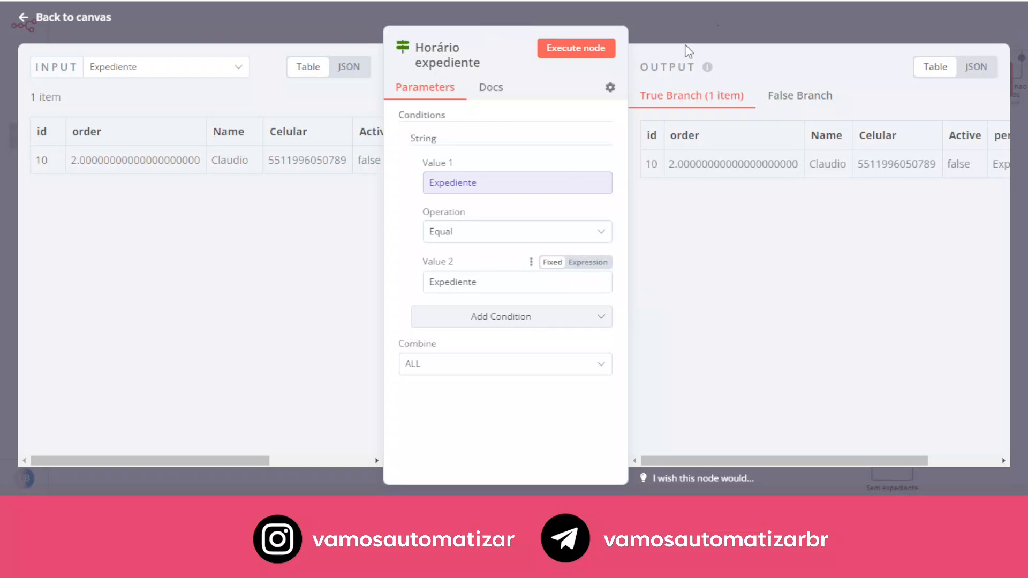
click(727, 20)
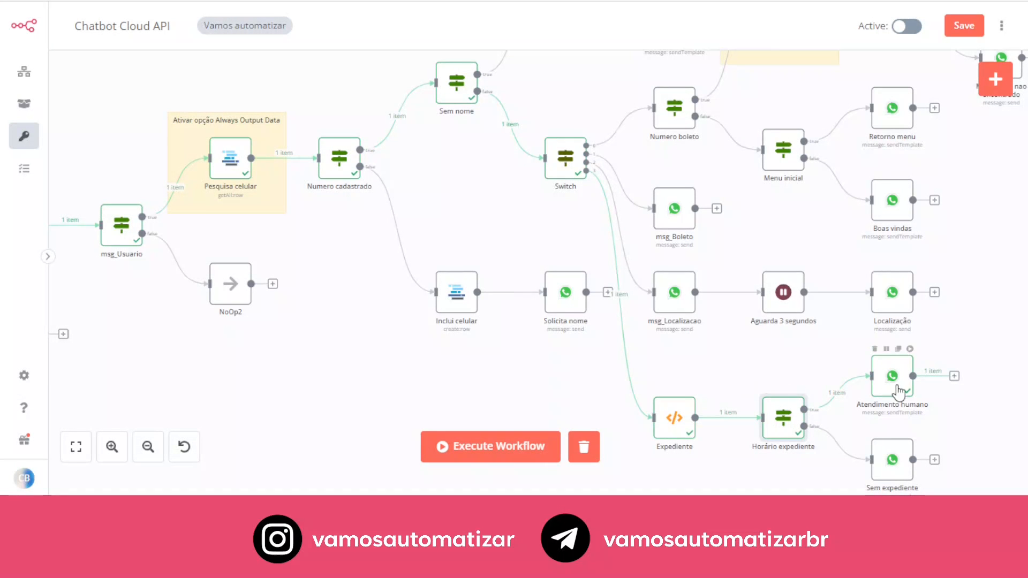
Step: Review the Atendimento humano node's template and Body text parameter, then return to the canvas
double_click(885, 417)
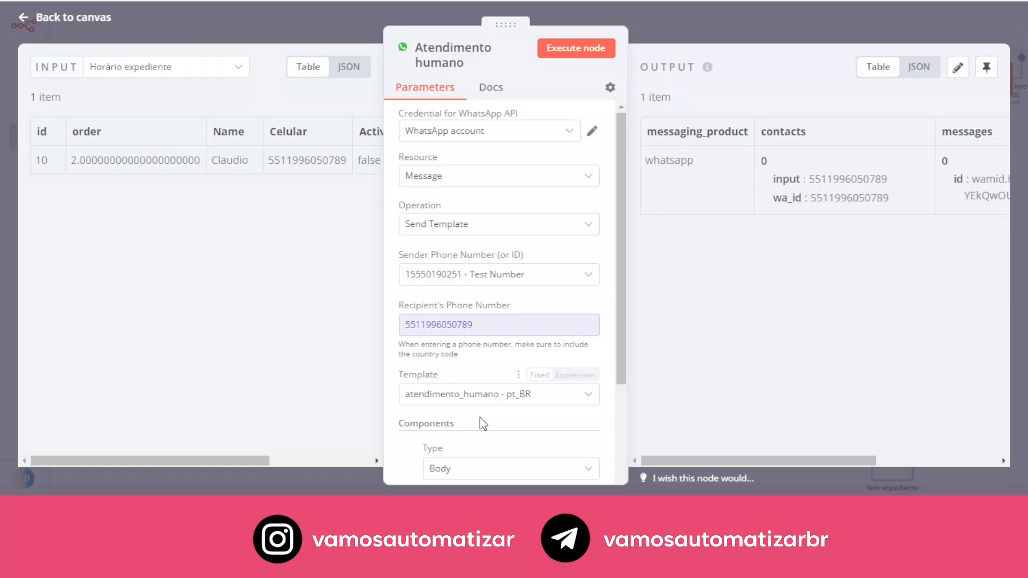
scroll(450, 407, down, 5)
scroll(467, 350, down, 3)
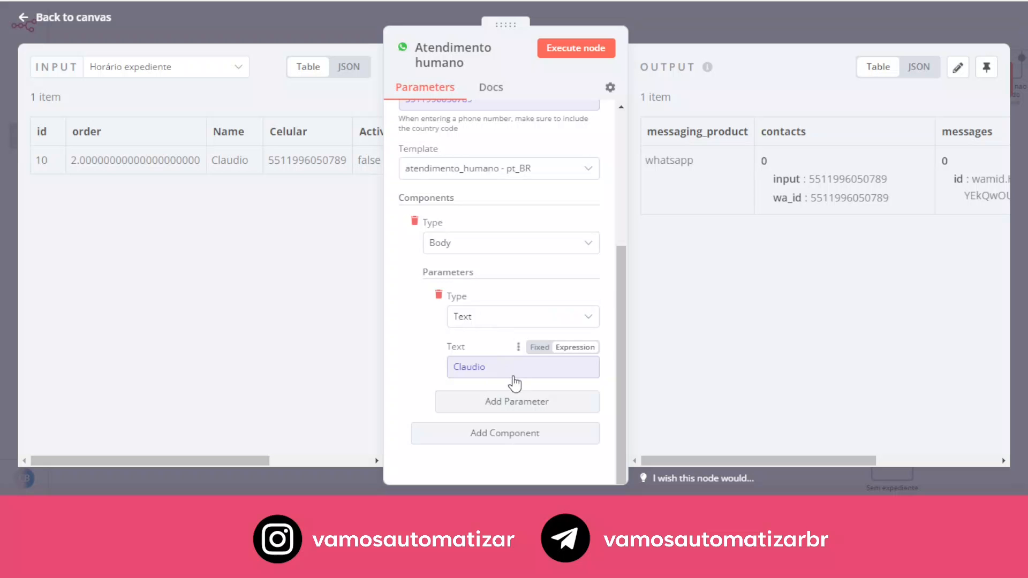
click(796, 21)
mouse_move(890, 387)
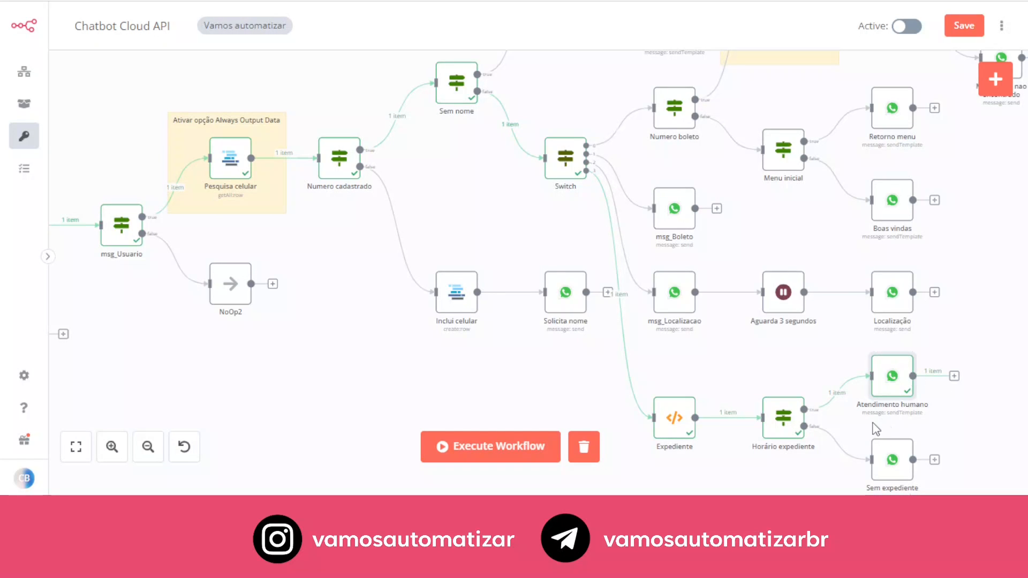
Step: Check the periodo and hora columns in the Expediente node's output after the new run, then return to the canvas
mouse_move(557, 159)
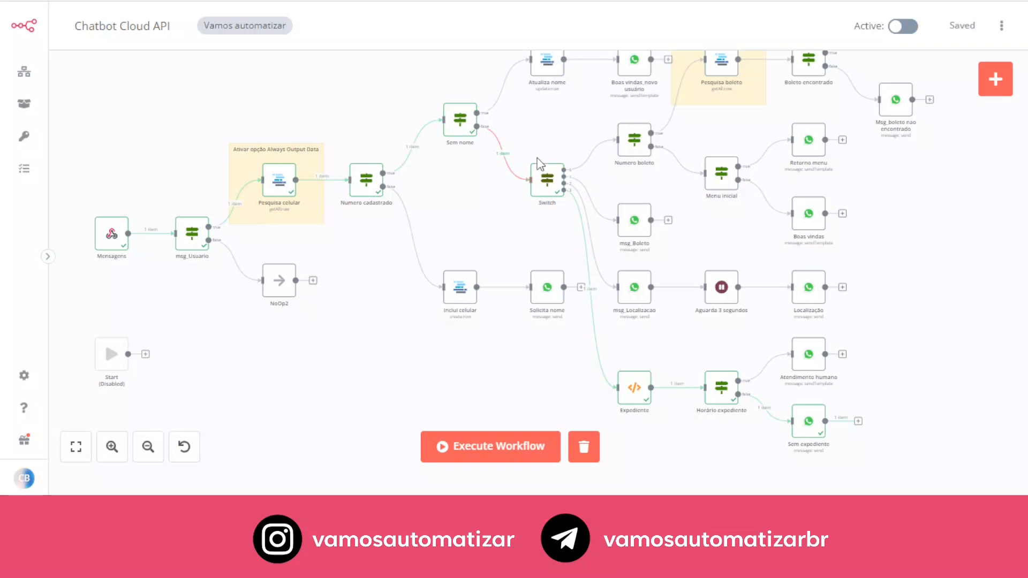
mouse_move(591, 236)
double_click(641, 397)
drag(783, 458, 921, 440)
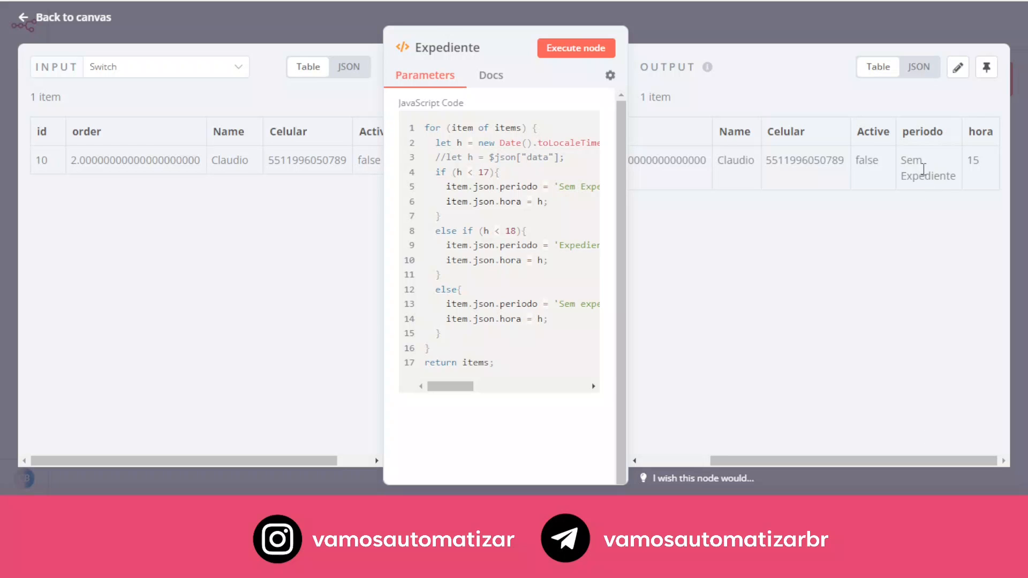
click(903, 32)
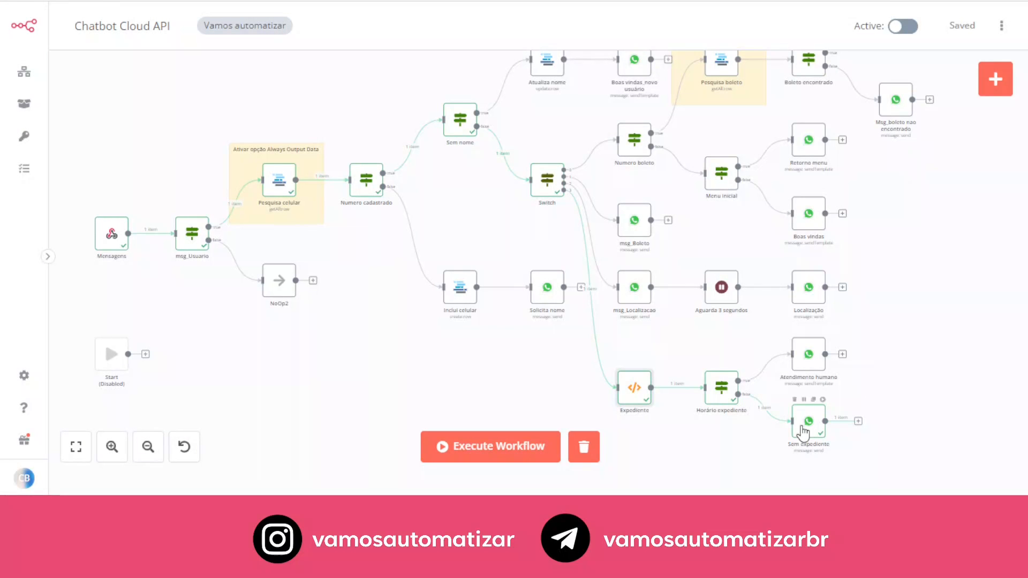
Step: Review the Sem expediente node's message settings and open its Text Body expression
mouse_move(806, 433)
double_click(821, 443)
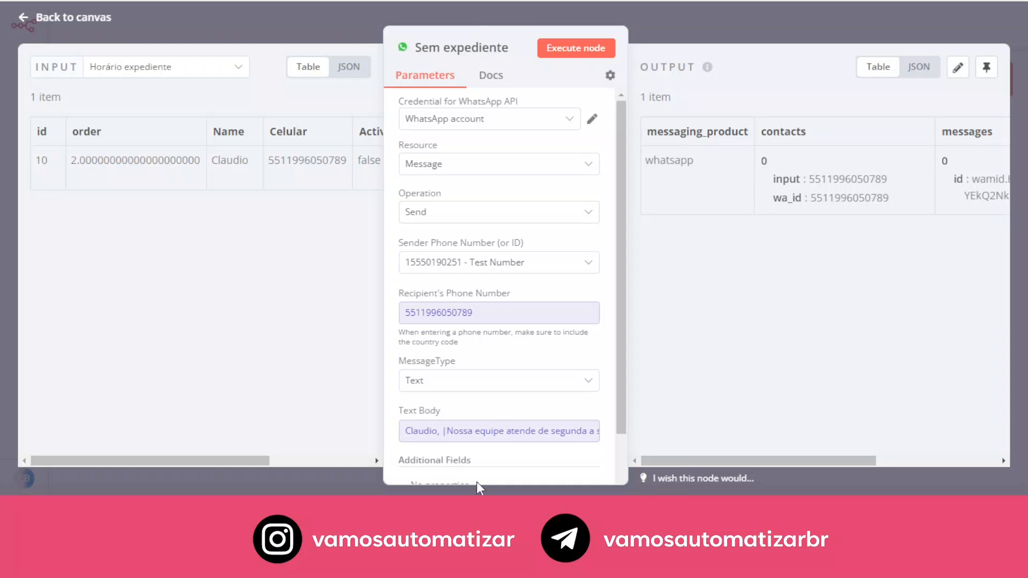
scroll(479, 460, down, 3)
scroll(489, 378, up, 3)
scroll(489, 378, down, 3)
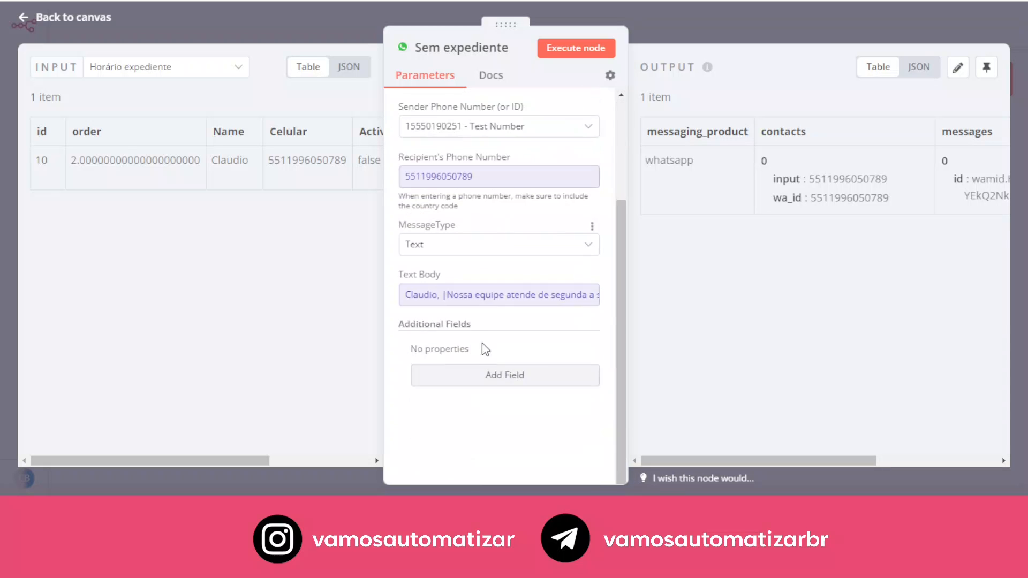
click(486, 300)
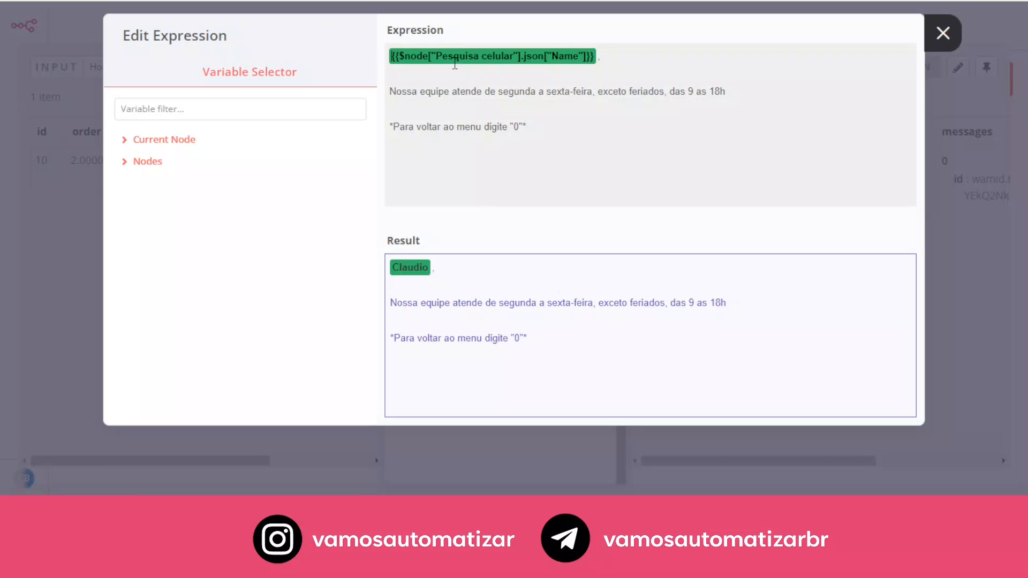